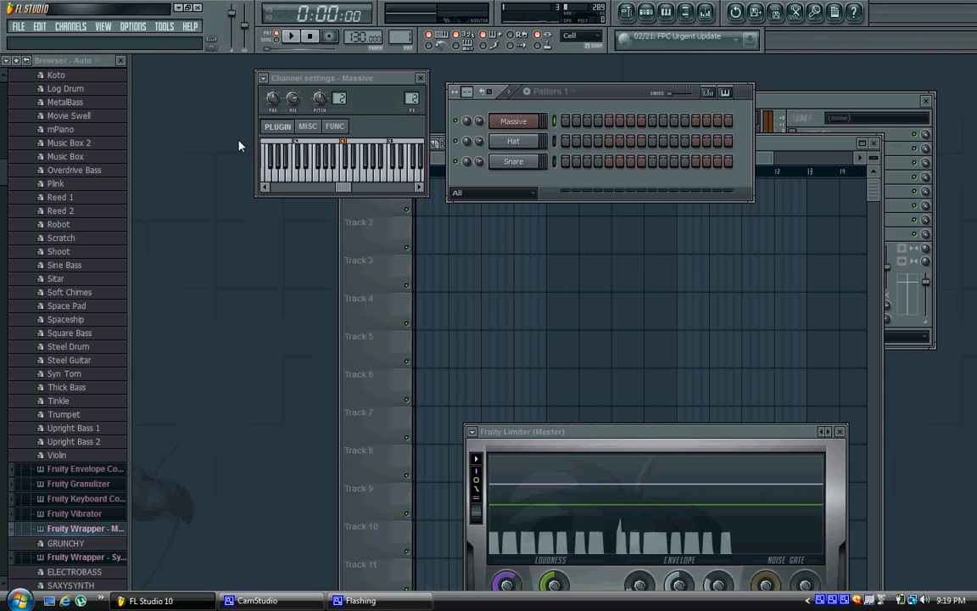
Open the Massive synth channel's plugin window and show its third envelope and 5 LFO settings.
left_click(533, 123)
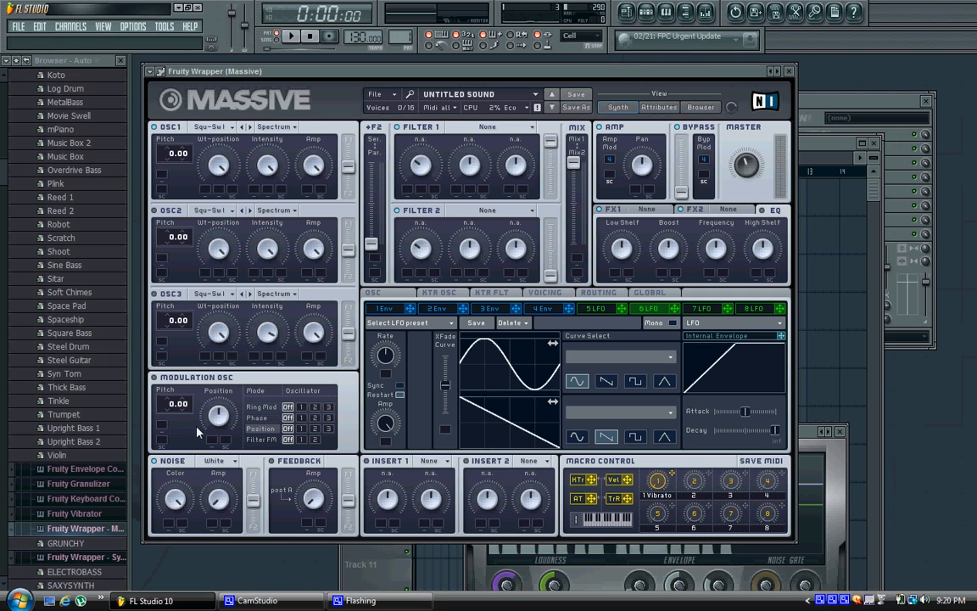
left_click(504, 313)
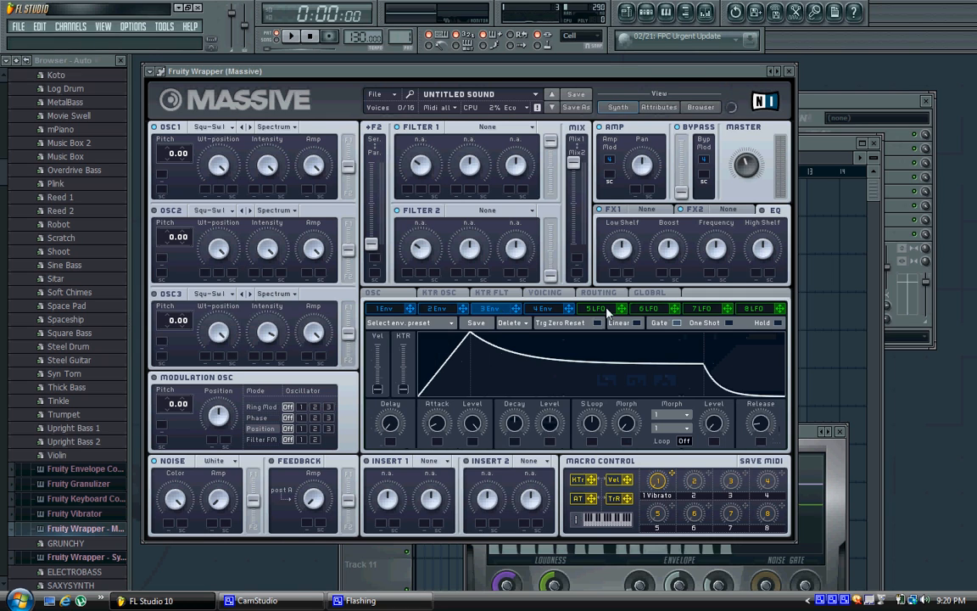
left_click(607, 309)
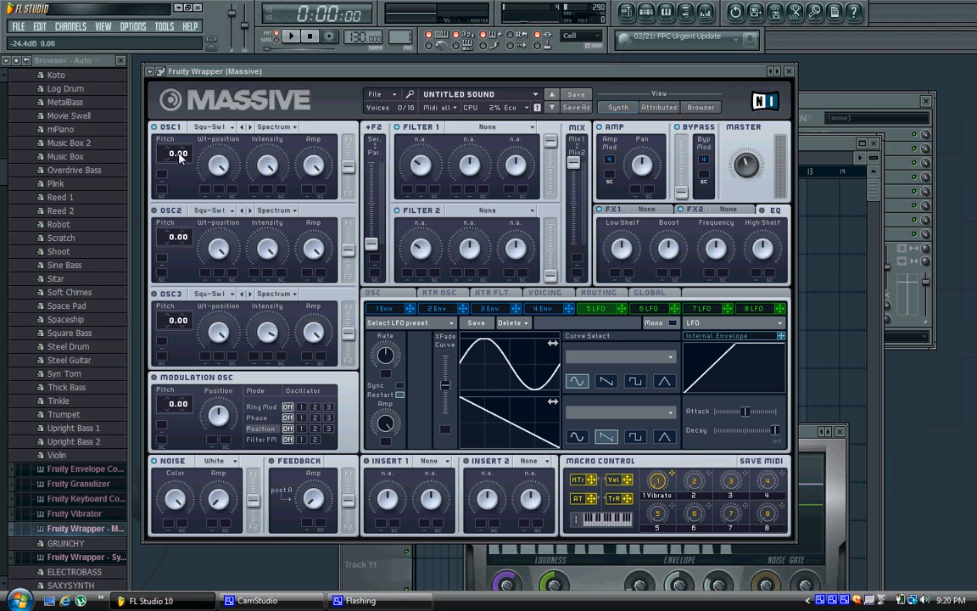
Set OSC1's pitch to -12.00 and its wavetable to D-Throat.
left_click_drag(179, 157, 175, 177)
left_click(226, 127)
left_click(373, 155)
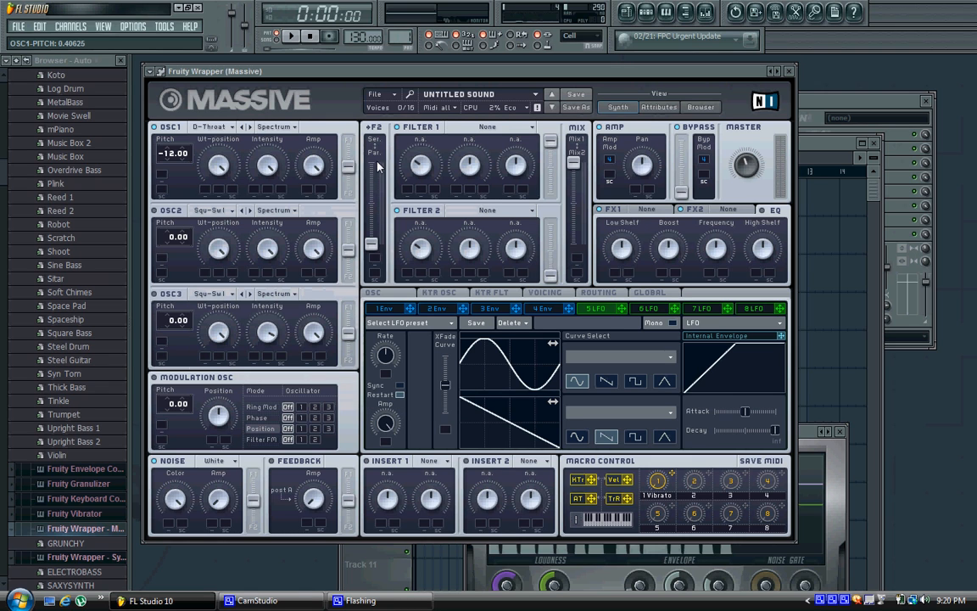
Set OSC1's filter routing to about 0.66, wavetable position to about 0.36 and amp to about 0.63, lower its intensity, and play a test note.
left_click_drag(352, 170, 350, 160)
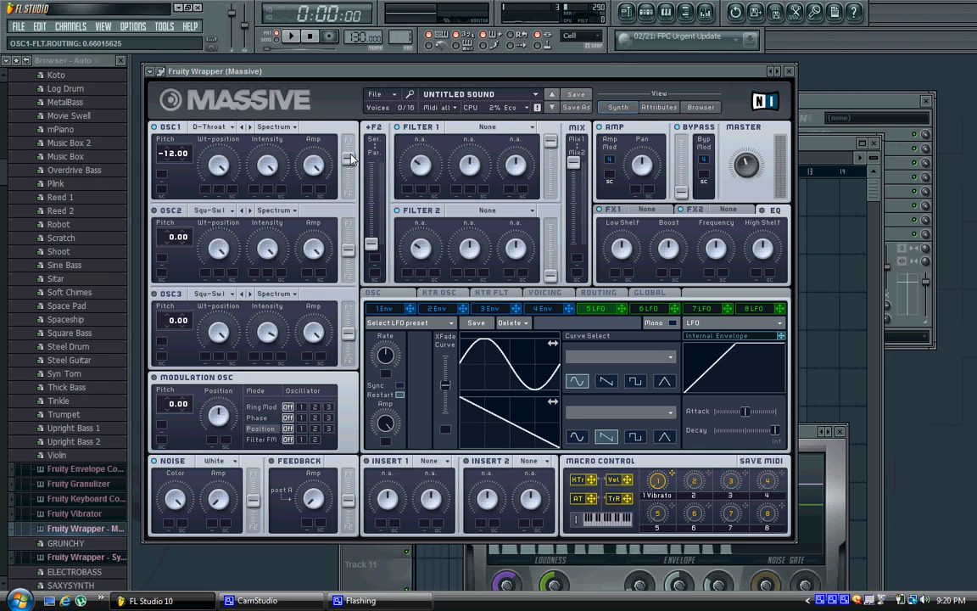
left_click_drag(218, 170, 229, 246)
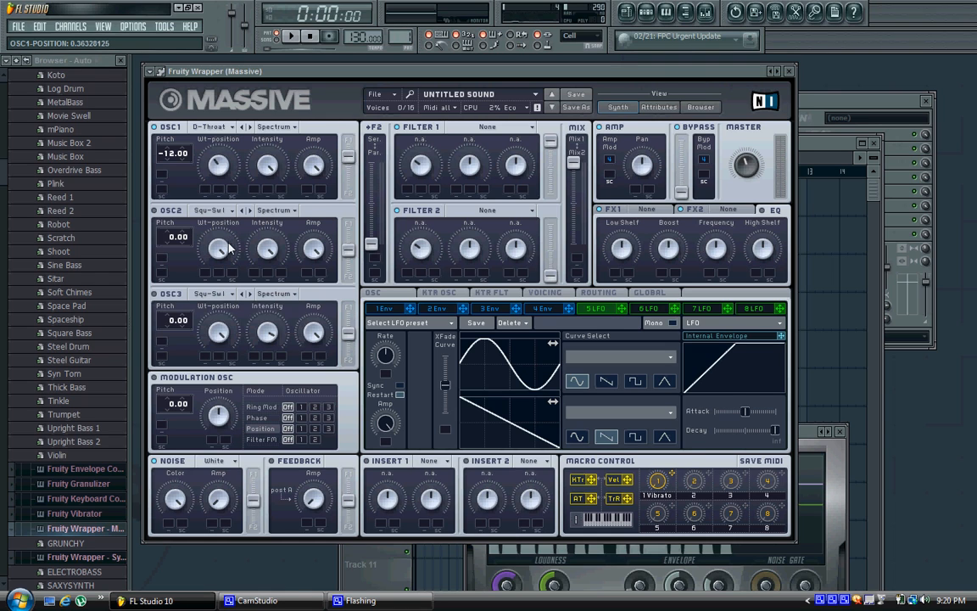
left_click_drag(269, 169, 316, 205)
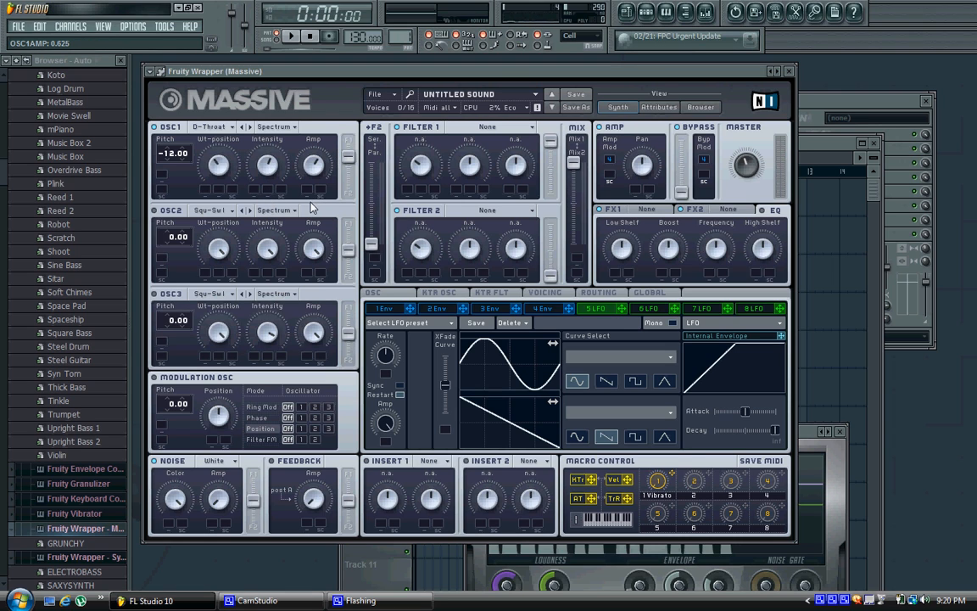
key("z")
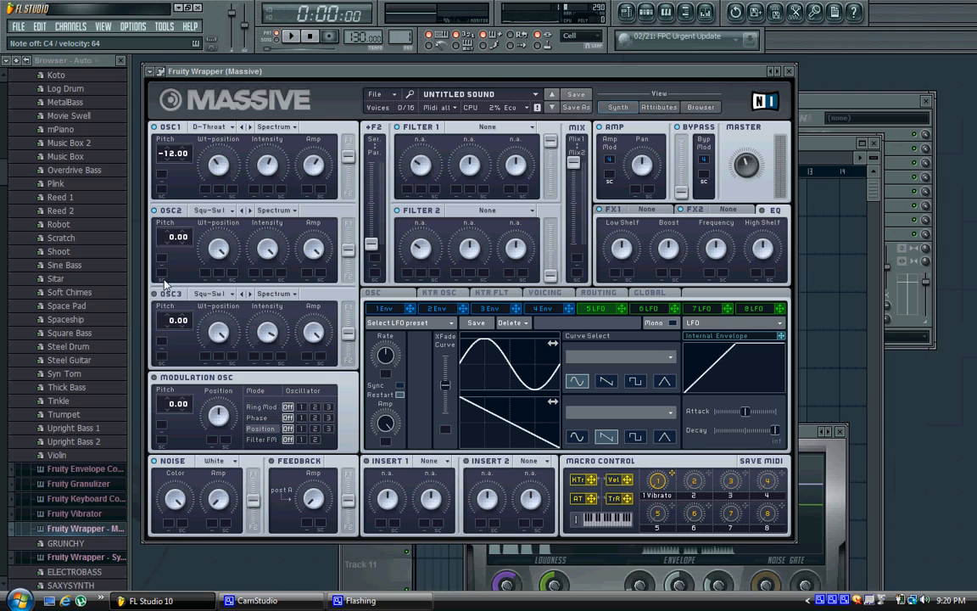
Set OSC2's pitch to -12.00 and its wavetable to Herby.
left_click_drag(174, 244, 174, 260)
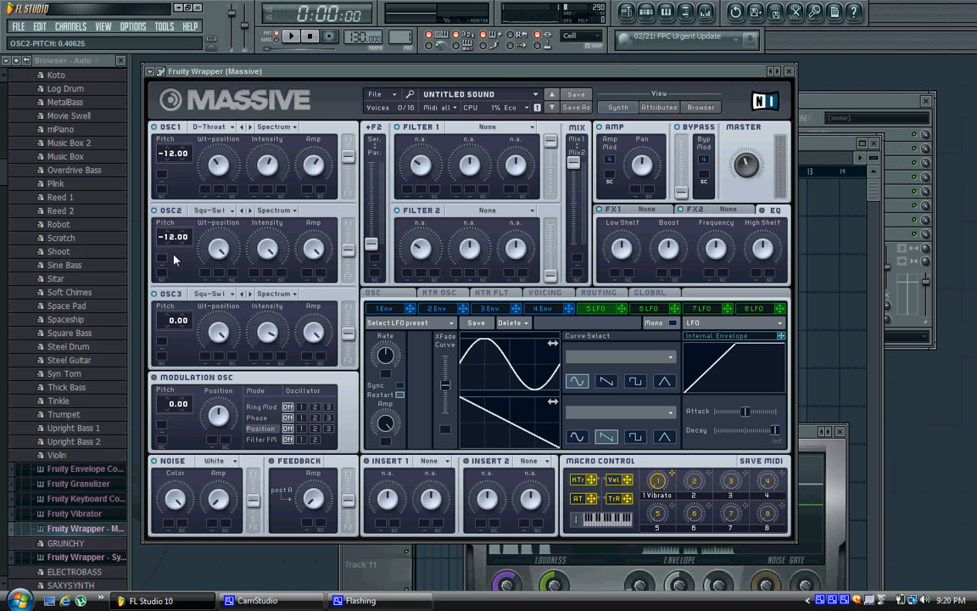
left_click(209, 209)
left_click(377, 470)
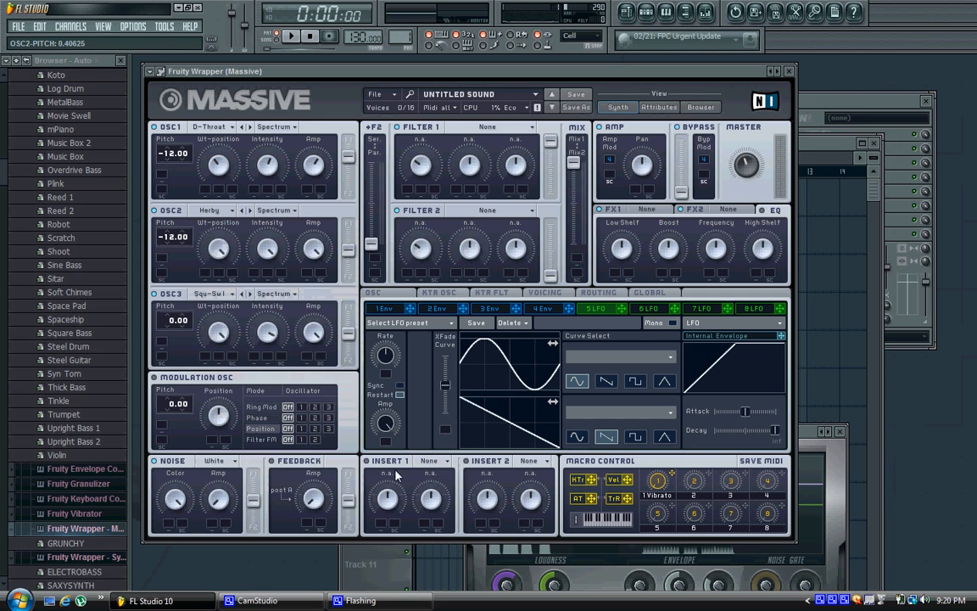
Set OSC2's wavetable position to about 0.65 and filter routing to about 0.69, and lower its intensity and amp.
left_click_drag(217, 247, 221, 282)
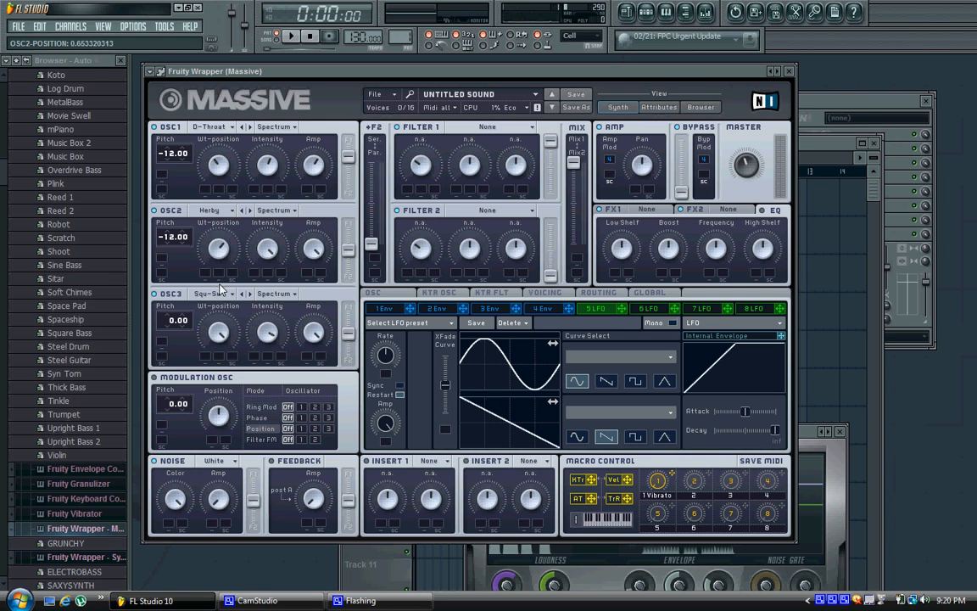
left_click_drag(265, 252, 277, 293)
left_click_drag(315, 247, 314, 218)
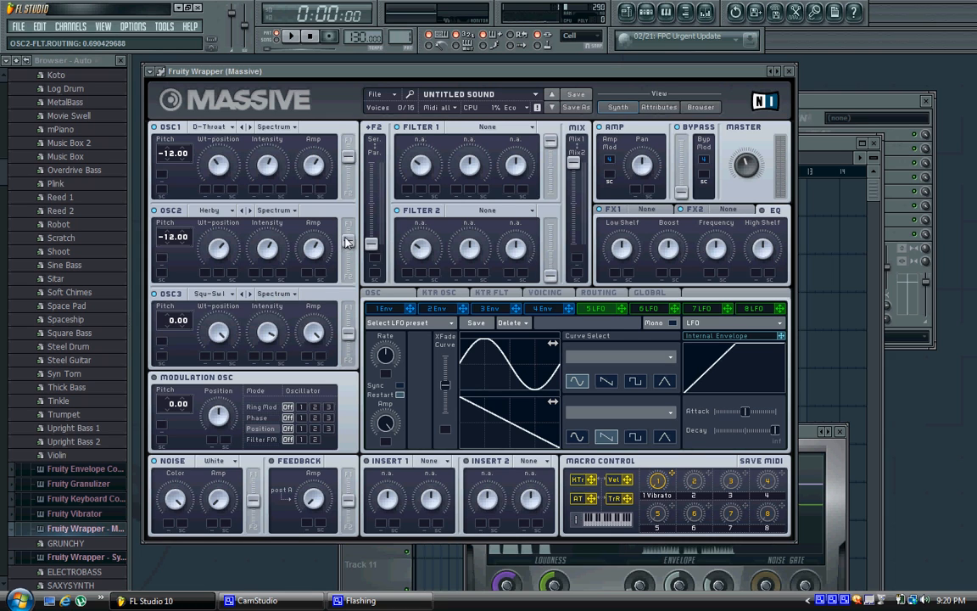
Set OSC3's pitch to -12.00 and intensity to about 0.58, lower its wavetable position and amp, and play test notes.
left_click_drag(170, 322, 175, 341)
left_click_drag(234, 336, 226, 378)
left_click_drag(273, 337, 274, 378)
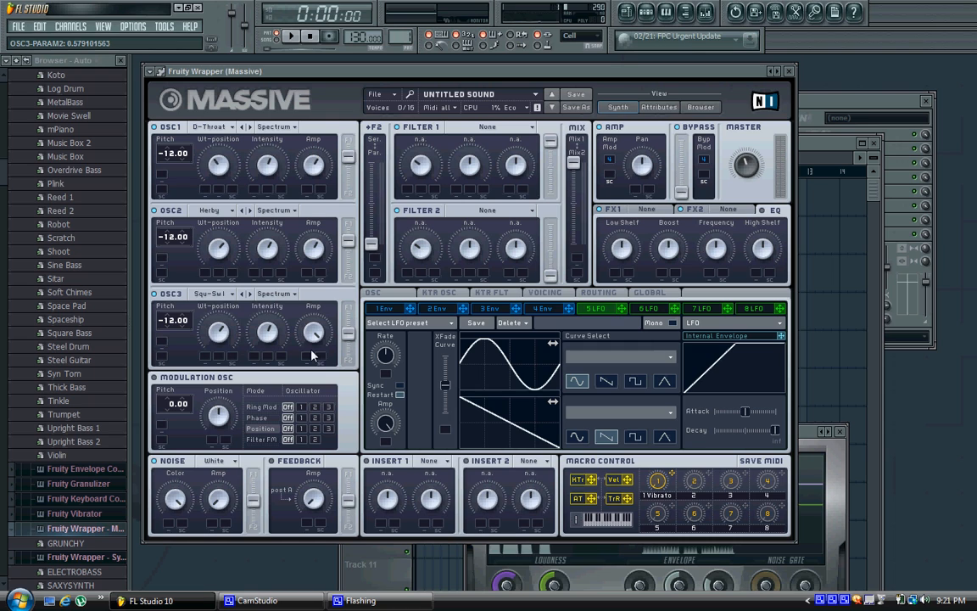
left_click_drag(316, 340, 324, 381)
key("z")
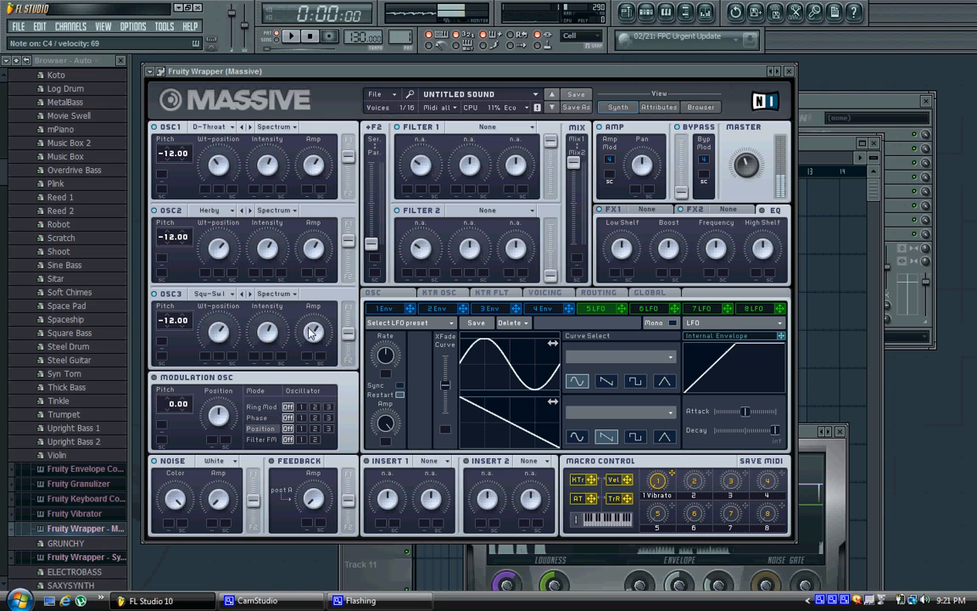
key("z")
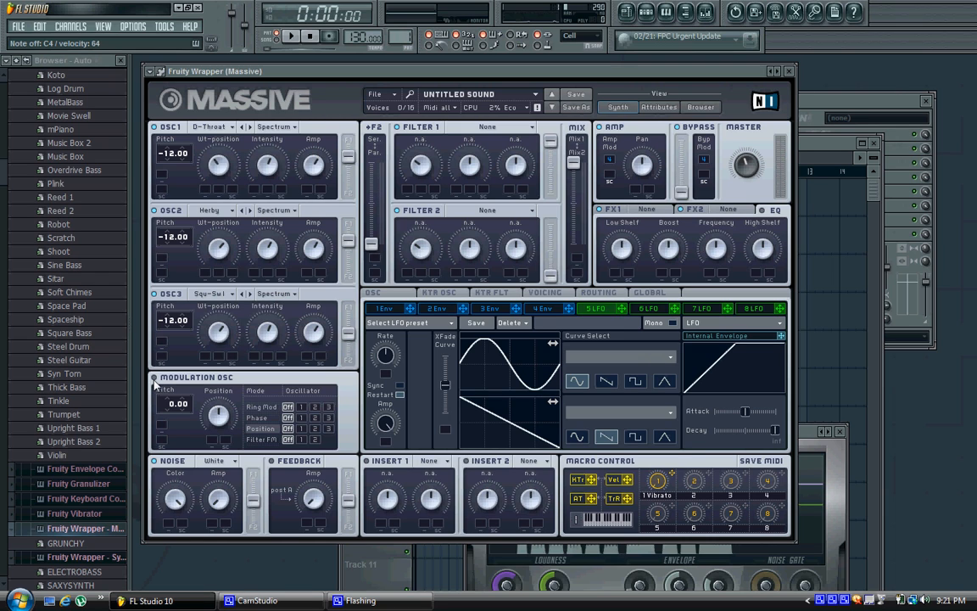
Set the modulation oscillator's pitch to -5.00 and apply ring modulation to oscillator 1 with an amount of about 0.65.
left_click_drag(172, 405, 174, 416)
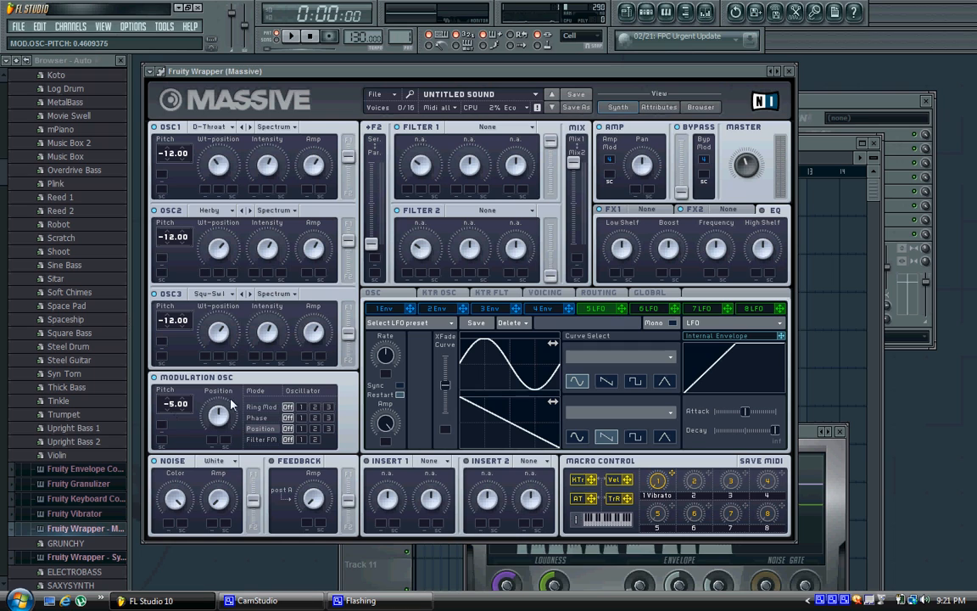
left_click(301, 408)
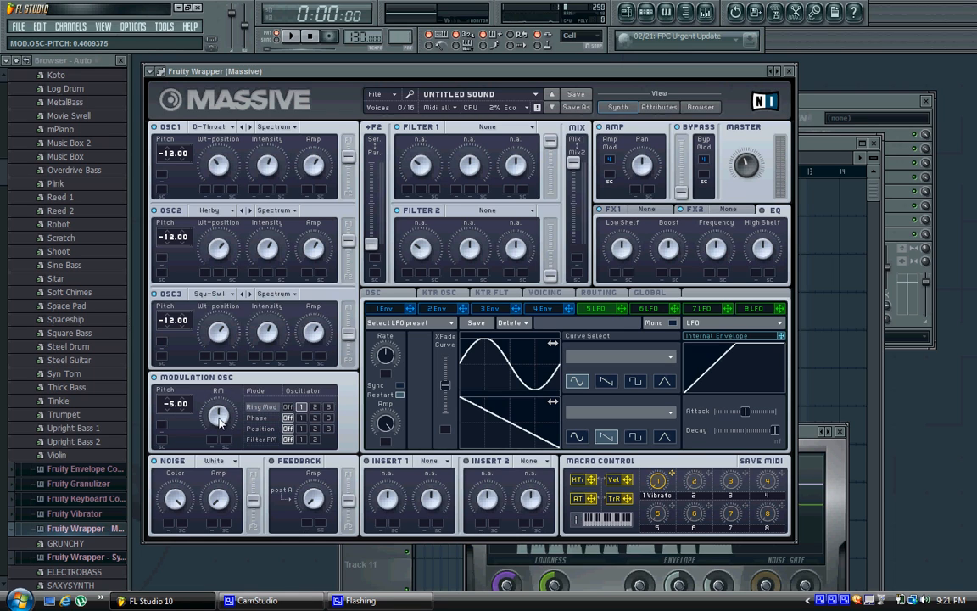
left_click_drag(204, 428, 206, 404)
Apply phase modulation to oscillator 3 at about 0.88 and position modulation to oscillator 2 with a raised amount.
left_click(328, 418)
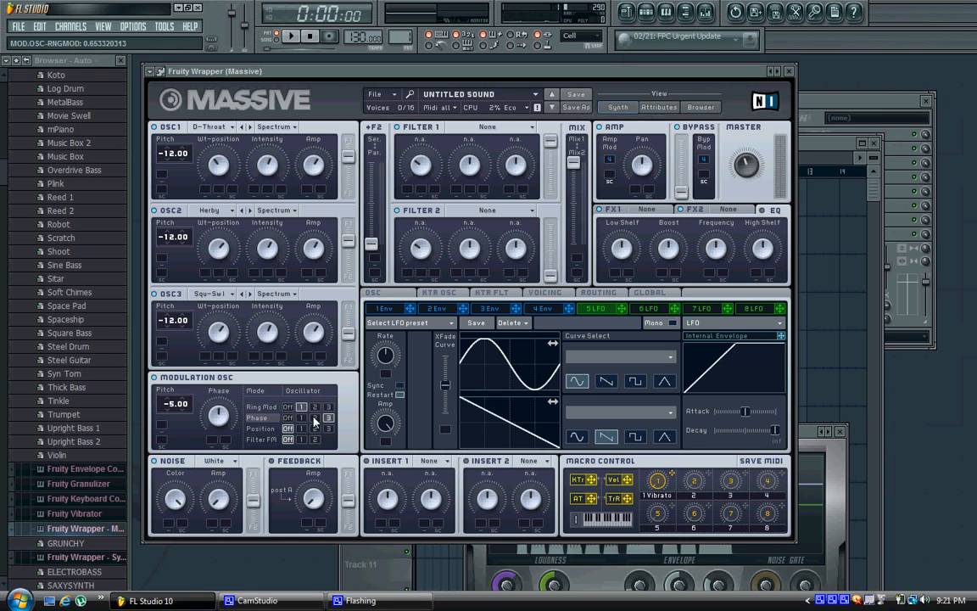
left_click_drag(224, 419, 212, 373)
left_click(315, 429)
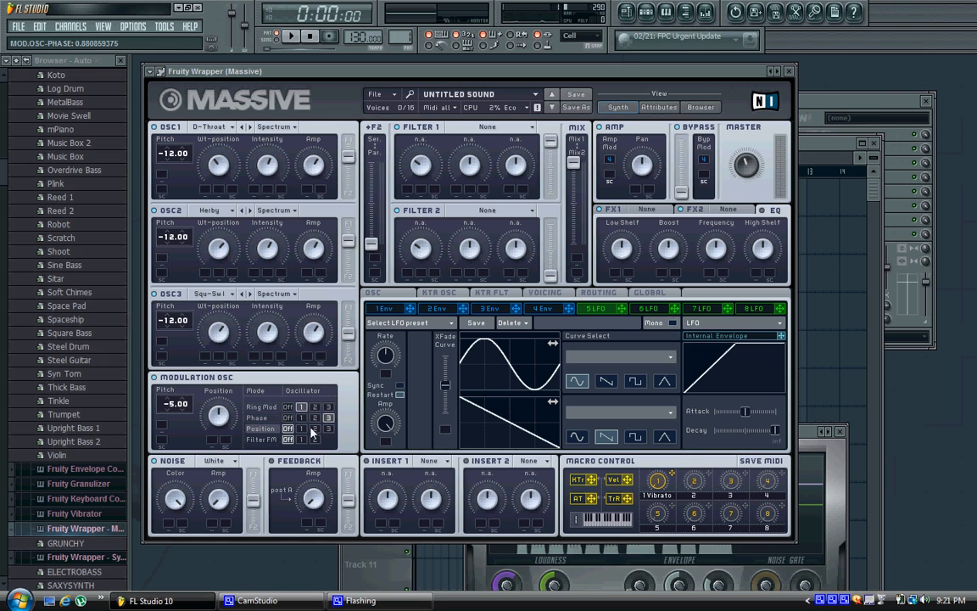
left_click_drag(217, 415, 203, 397)
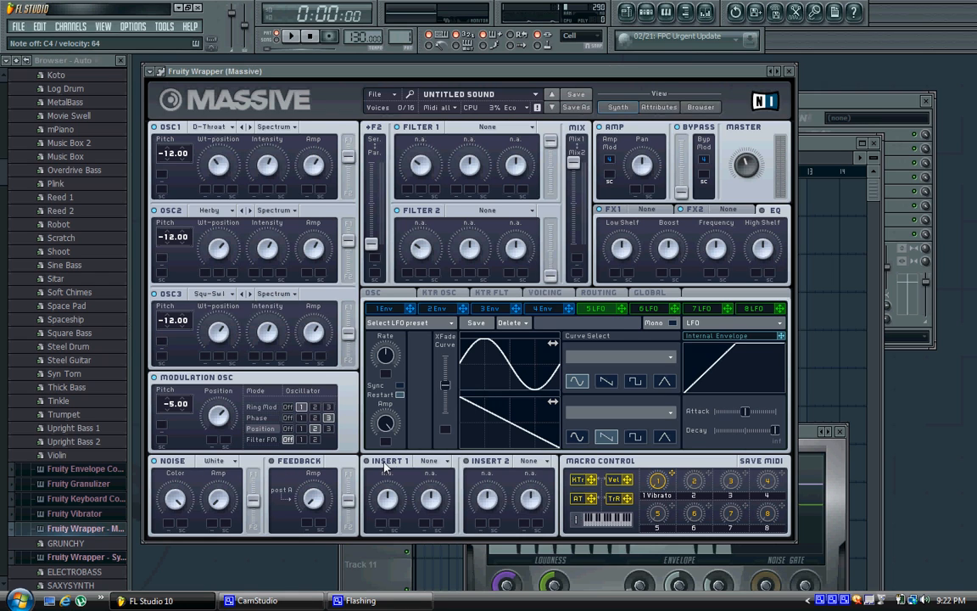
Load Hardclipper into Insert 1, raise its dry/wet slightly and set its drive to about 0.77.
left_click(443, 462)
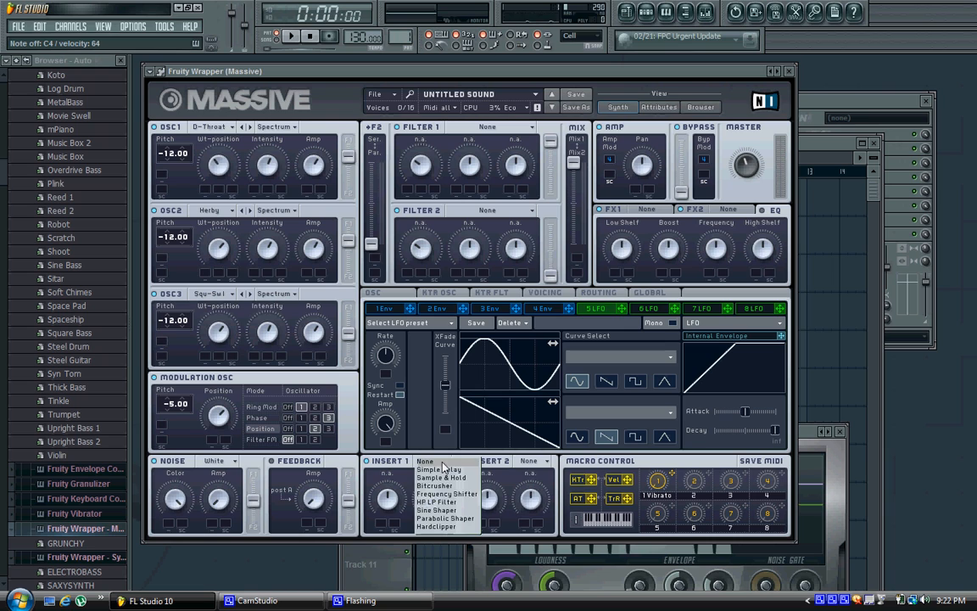
left_click(463, 527)
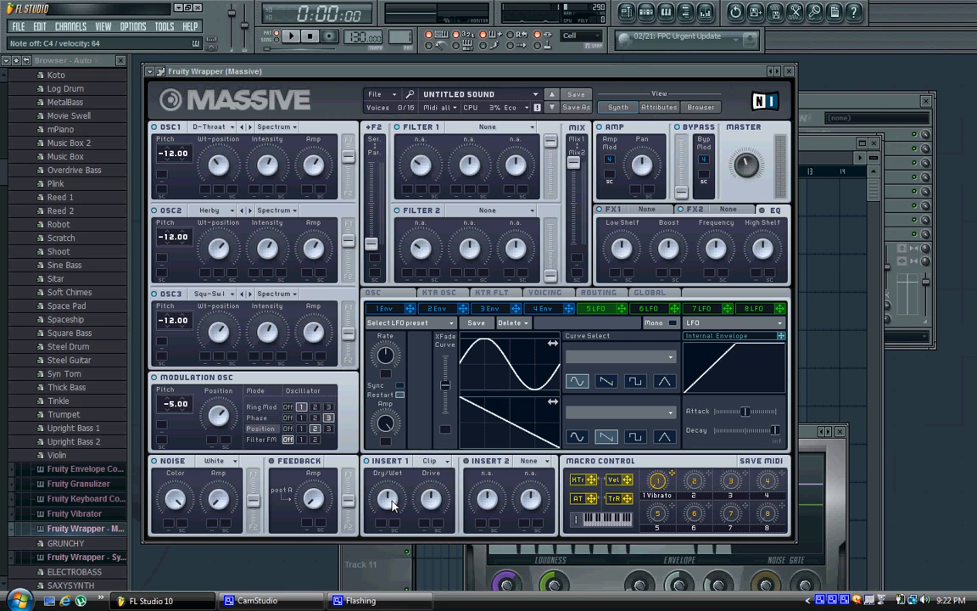
left_click_drag(393, 505, 419, 472)
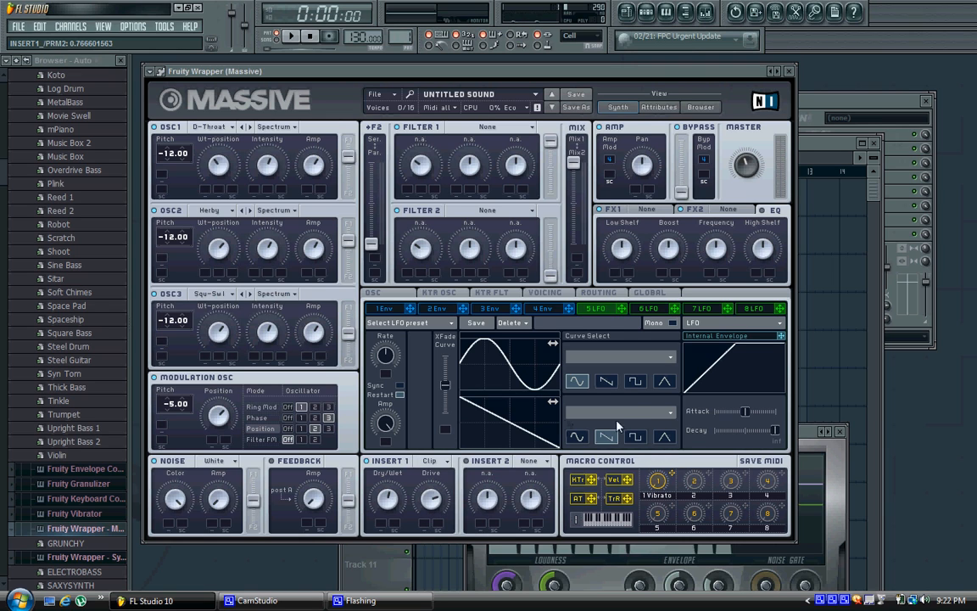
Set Filter 1 to Scream with raised cutoff and scream and resonance about 0.66, with Filter 2 off and the mix fully on Filter 1.
left_click(499, 127)
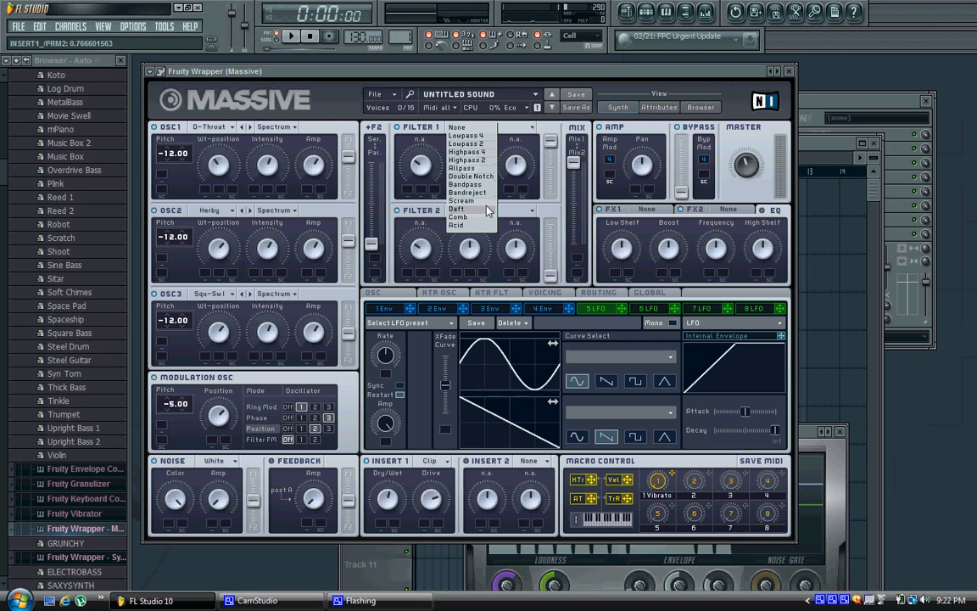
left_click(485, 203)
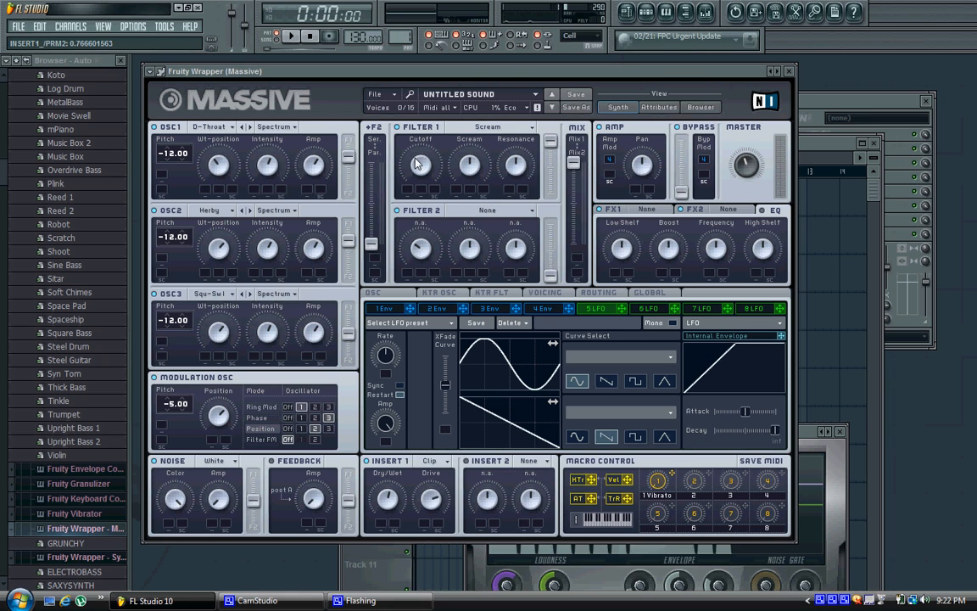
left_click_drag(415, 164, 499, 148)
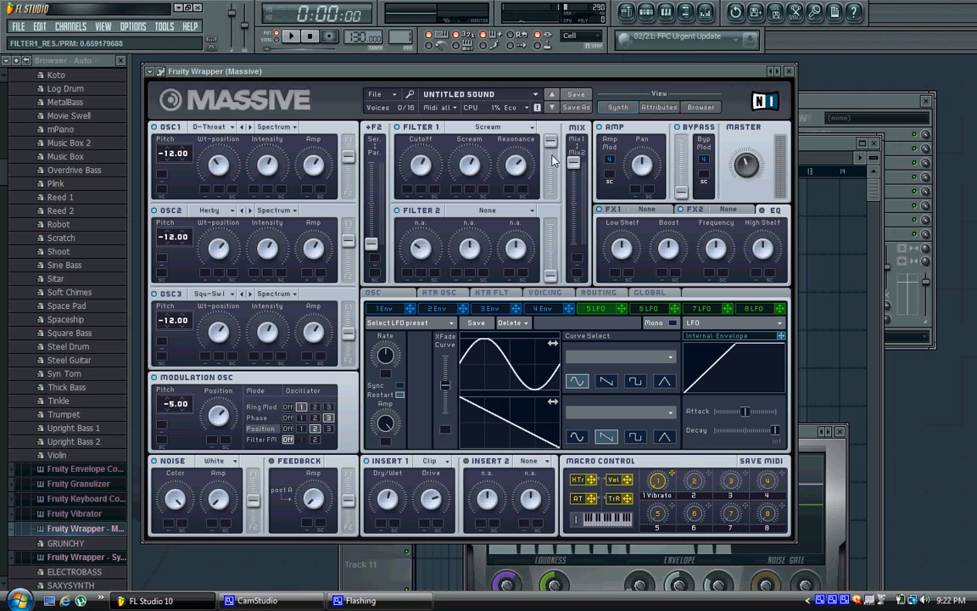
left_click(551, 143)
left_click(577, 165)
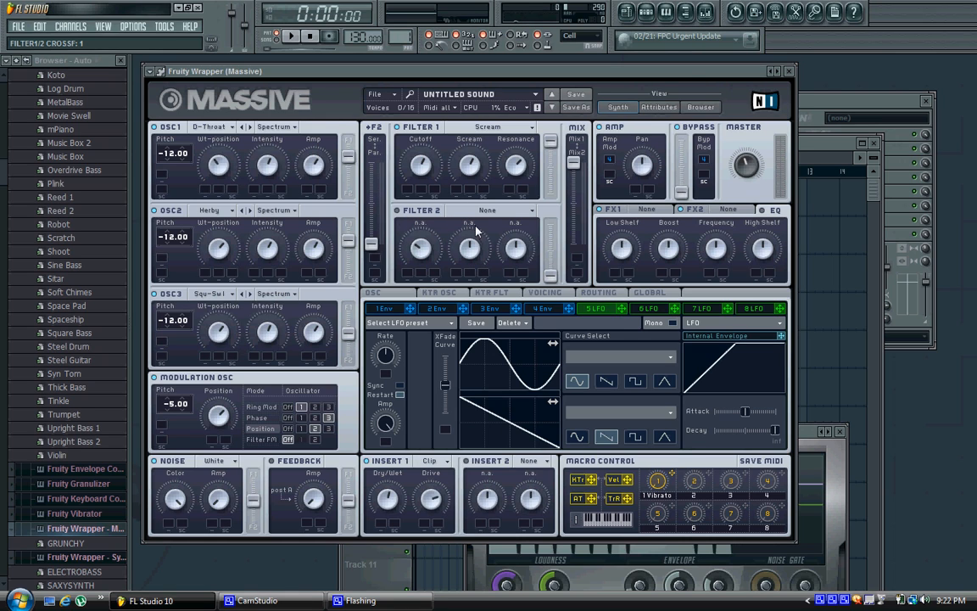
Load Dimension Expander into FX1 with reduced dry/wet and size about 0.44, and lower the EQ's low shelf and frequency.
left_click(655, 212)
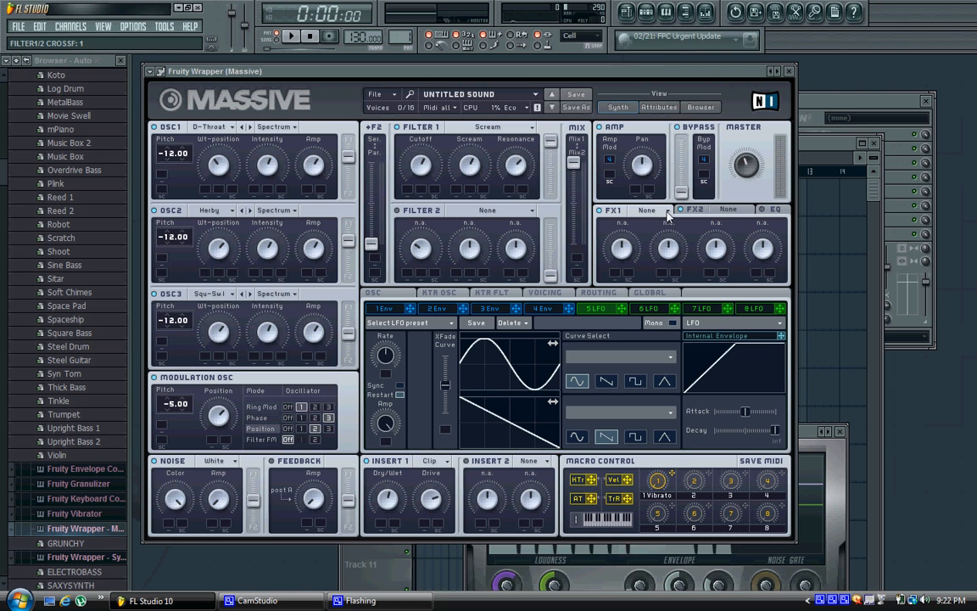
left_click(668, 214)
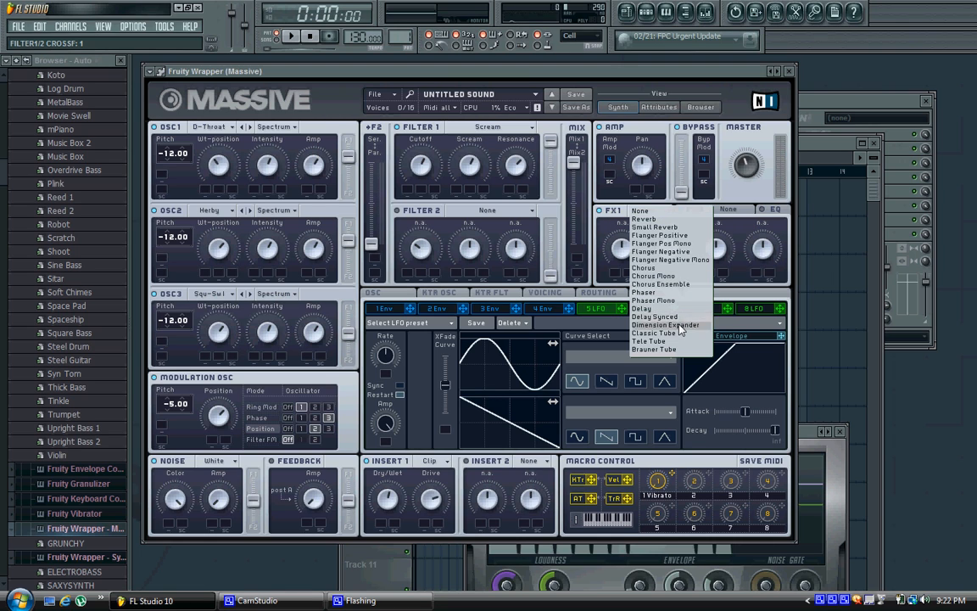
left_click(675, 316)
left_click_drag(620, 251, 667, 255)
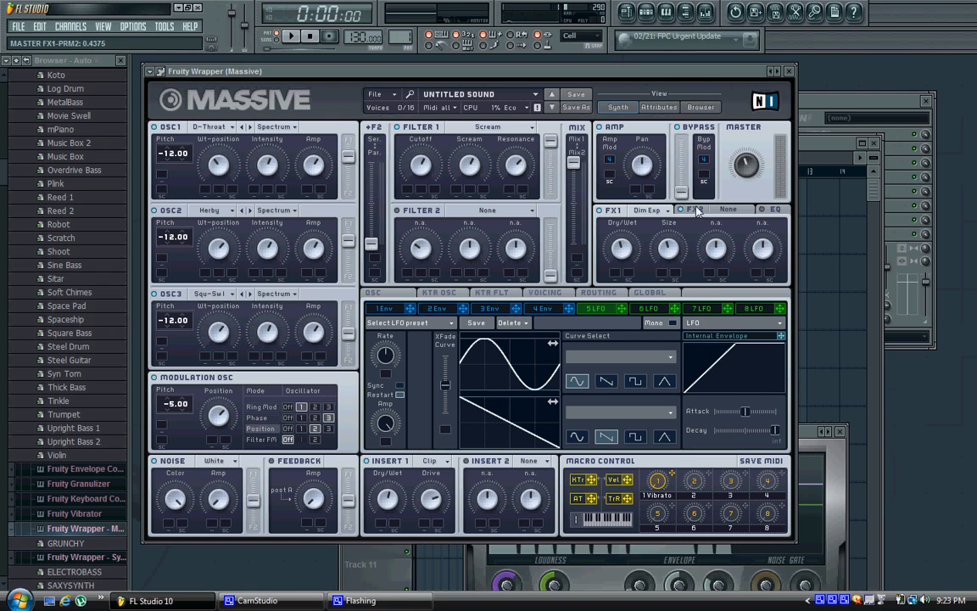
left_click(772, 211)
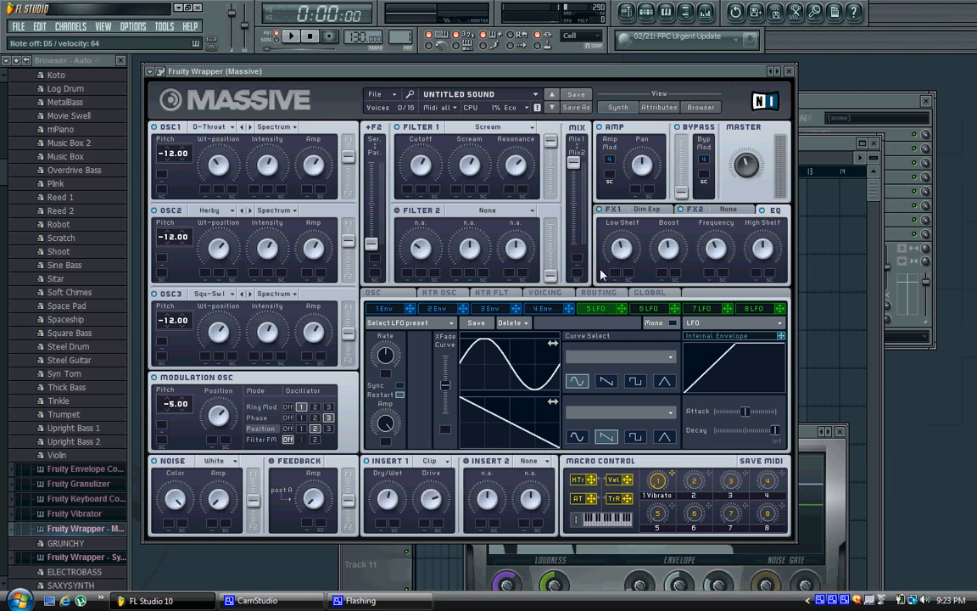
Set the voicing to 3 unisono voices in Monorotate mode.
left_click(547, 294)
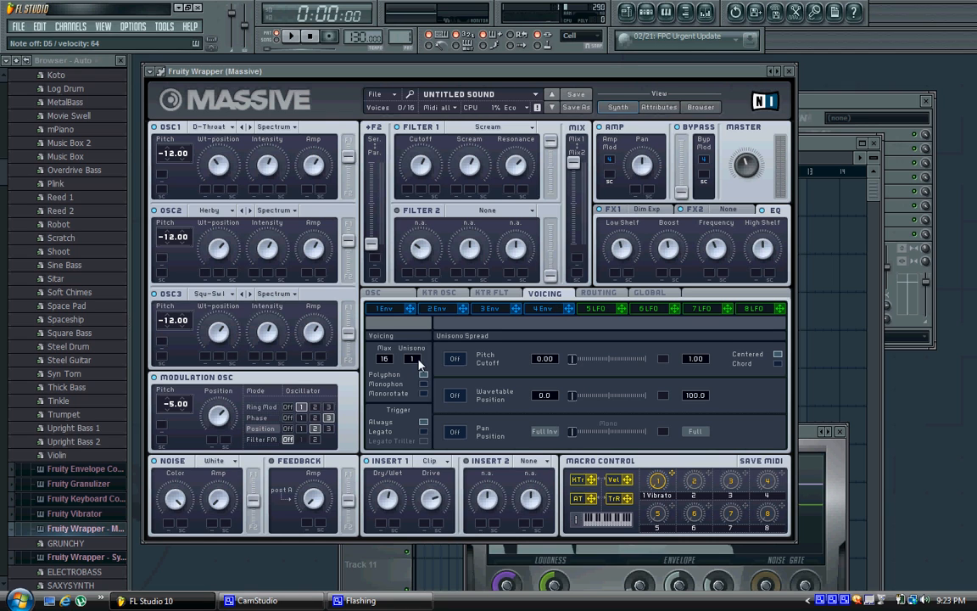
left_click(423, 393)
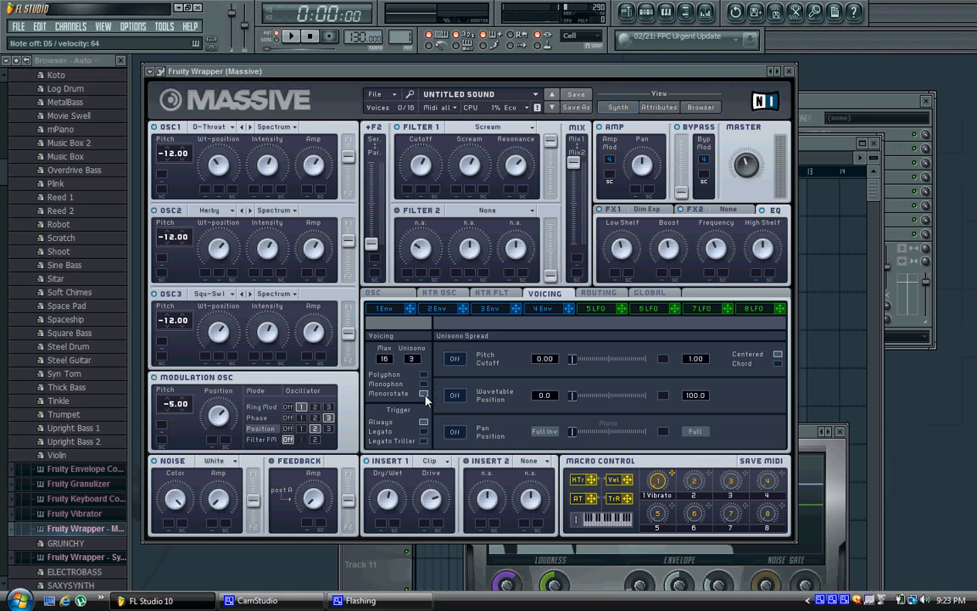
Review the signal routing diagram and bring the 5 LFO settings back up.
left_click(599, 294)
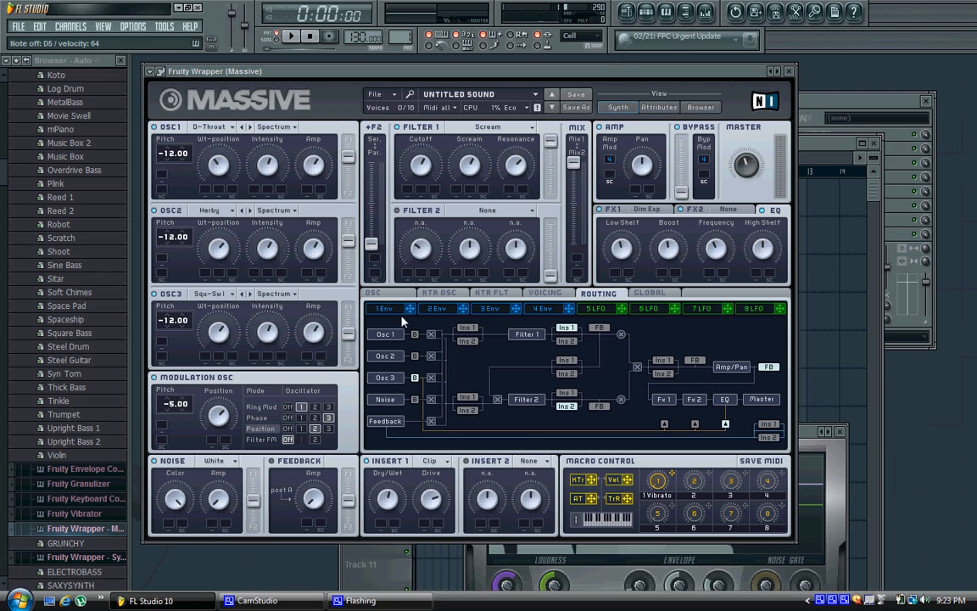
left_click(606, 311)
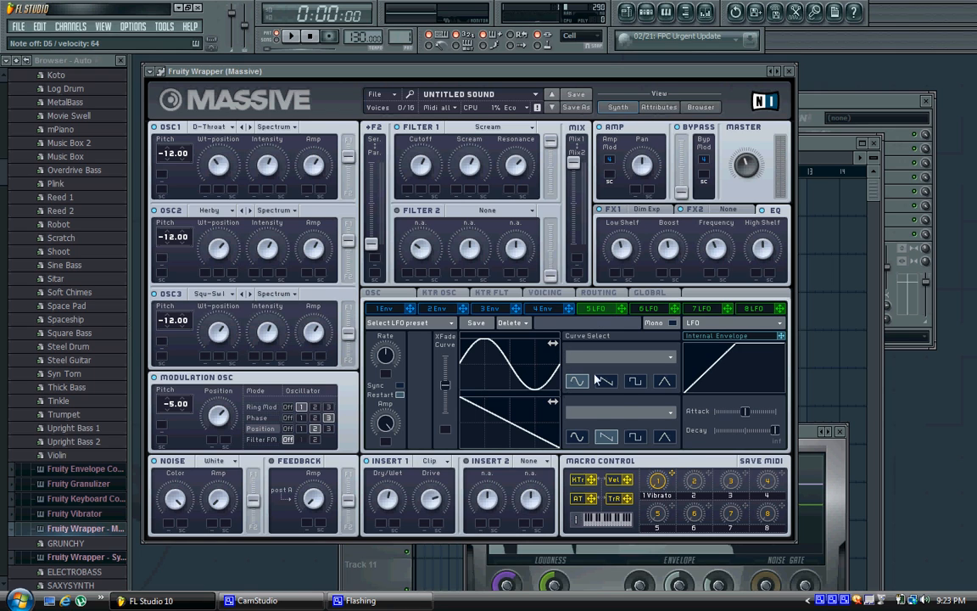
Set both 5 LFO curves to sine and lower the internal envelope's attack to minimum.
left_click(634, 382)
left_click(664, 381)
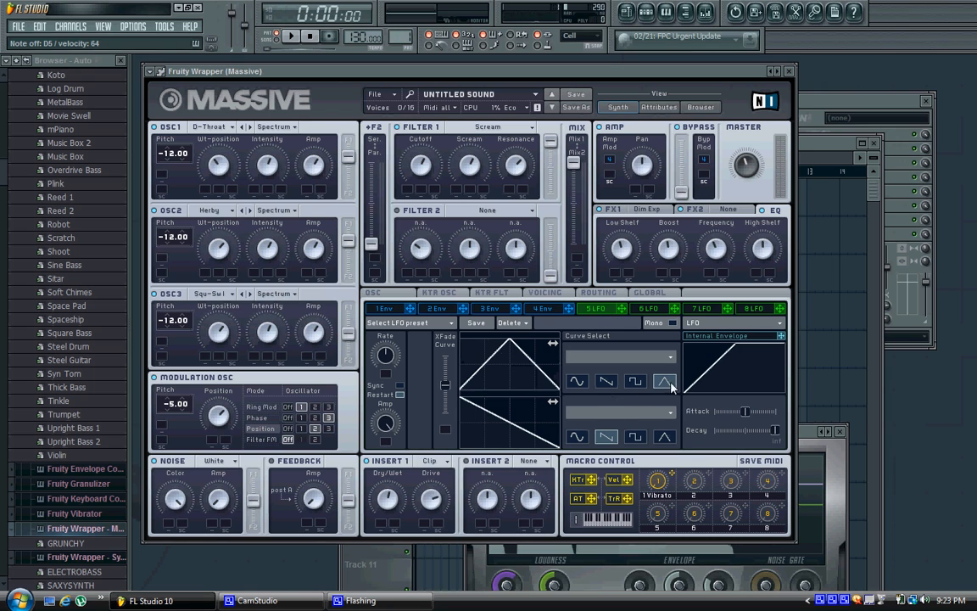
left_click(577, 382)
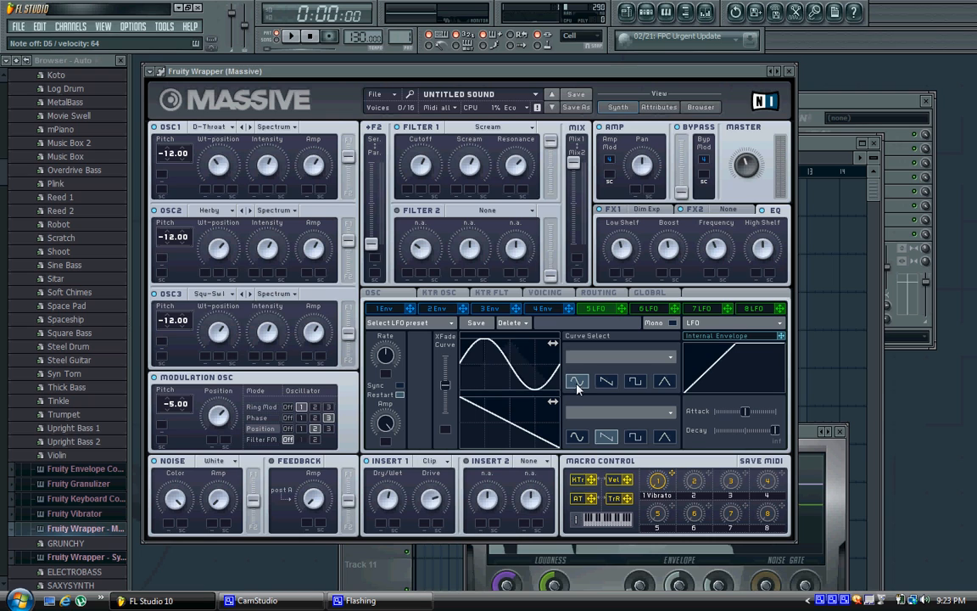
left_click(577, 436)
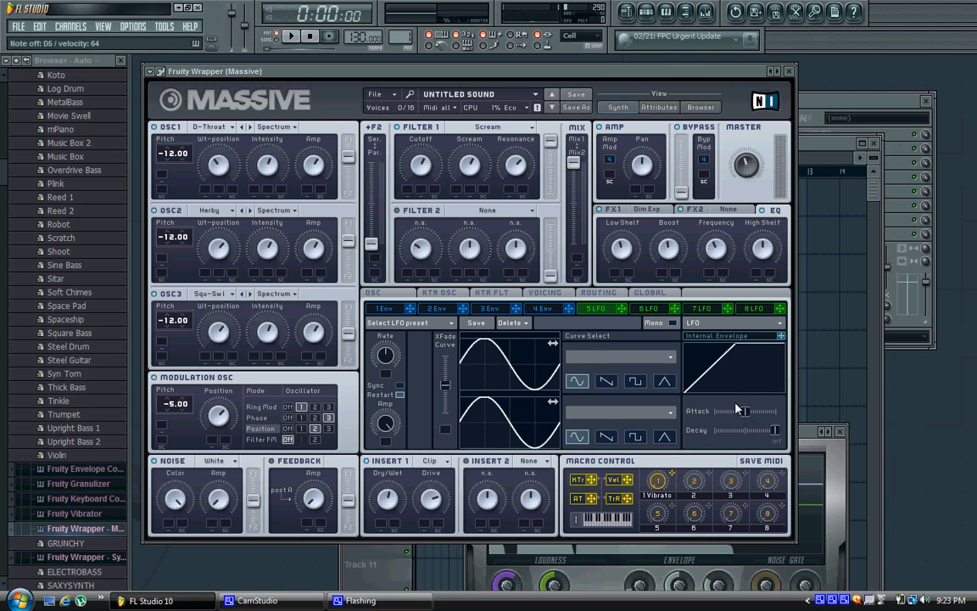
left_click_drag(745, 414, 703, 420)
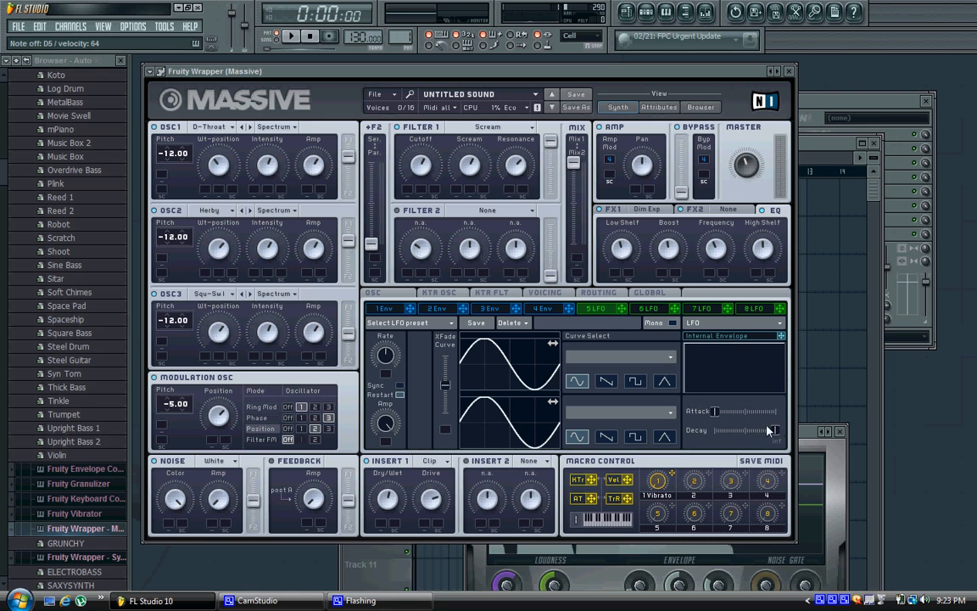
Set the 5 LFO rate to 0 with full-range modulation from macro 1, and assign 5 LFO to Insert 1's Drive.
left_click(400, 385)
left_click(400, 386)
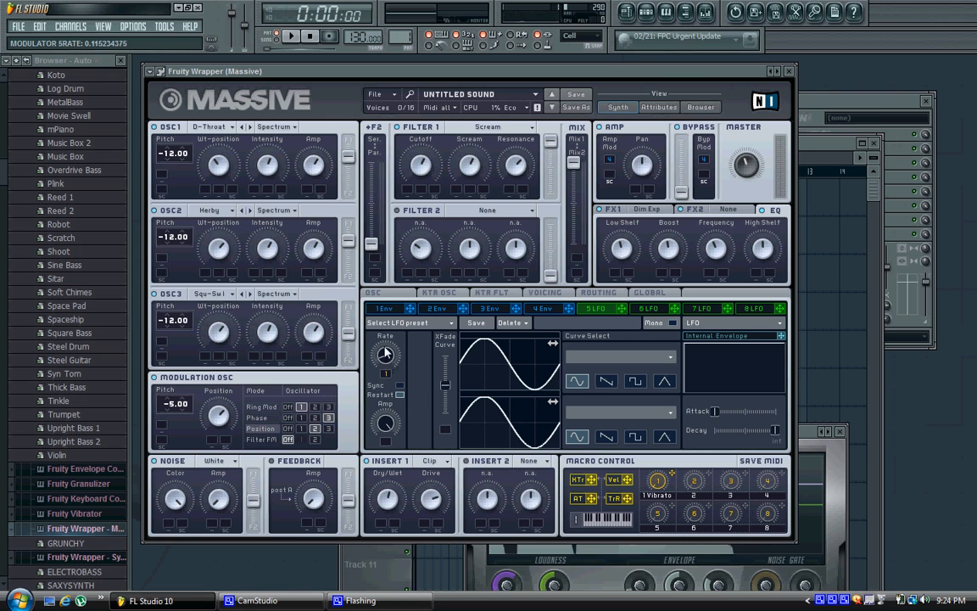
left_click_drag(388, 377, 401, 290)
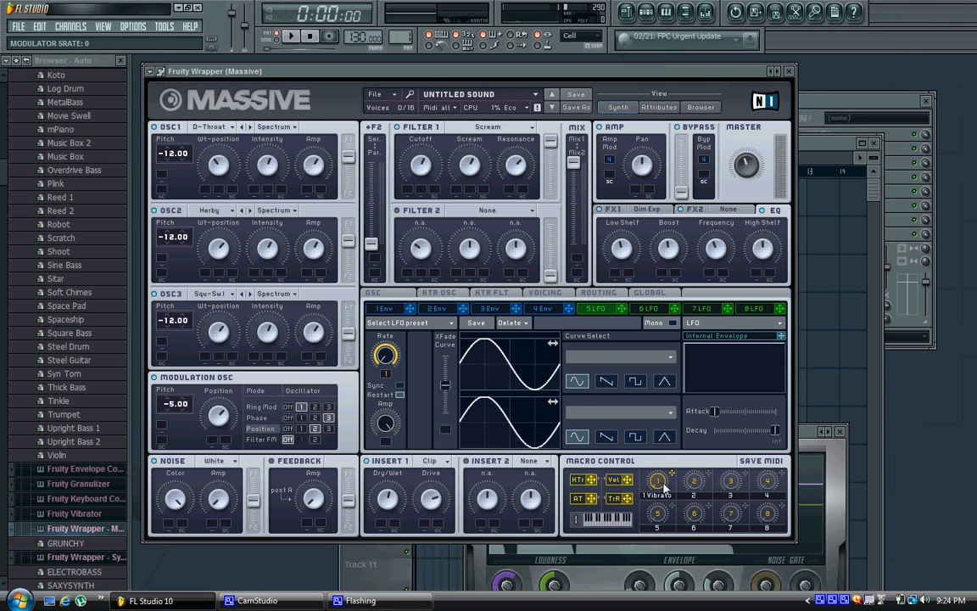
mouse_move(661, 486)
left_mouse_down()
mouse_move(652, 425)
mouse_move(654, 505)
left_mouse_up()
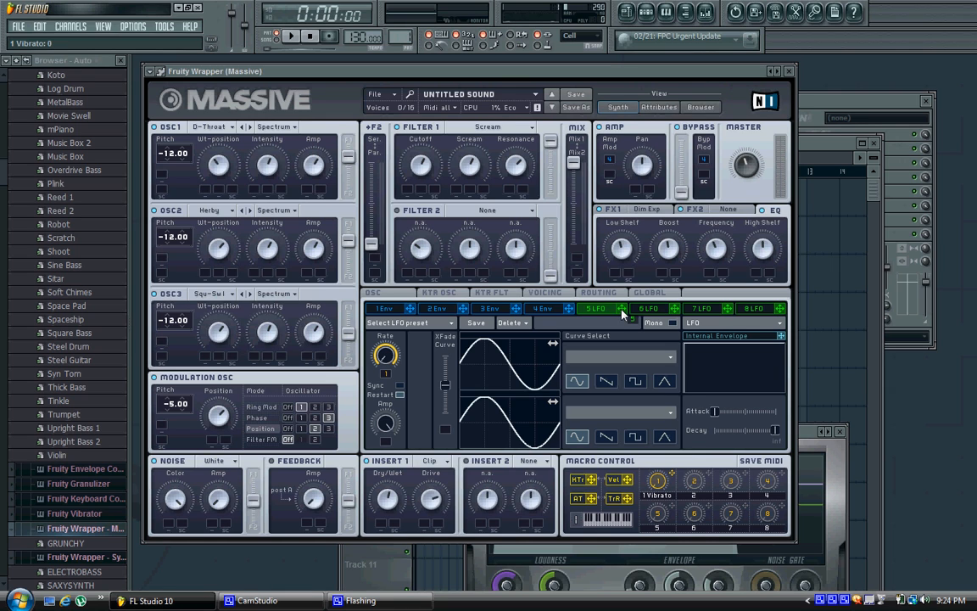
left_click_drag(530, 408, 424, 522)
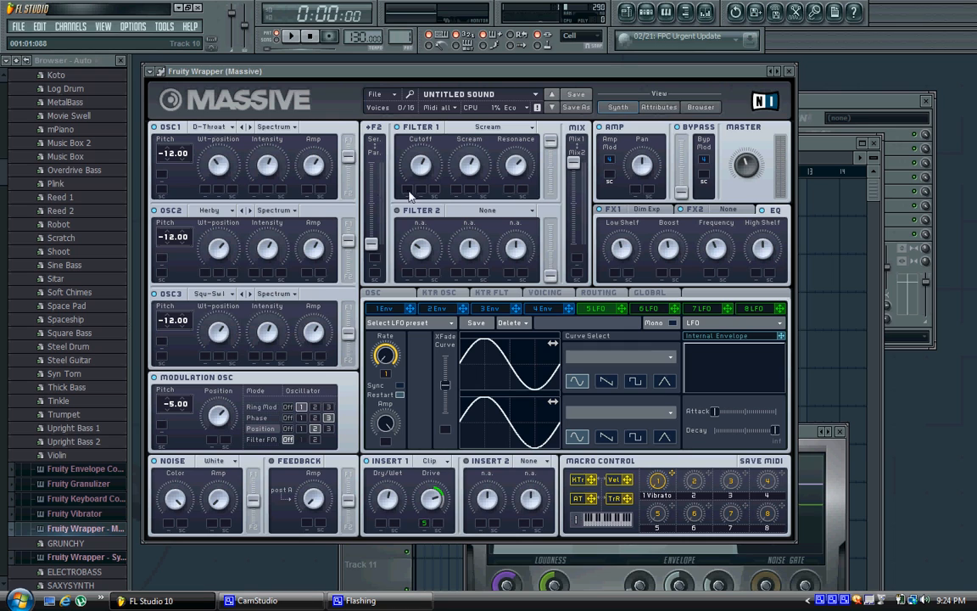
Change modulator 6 to Performer, raise its Amp Mod and XFade Seq to maximum, and sync it to tempo.
left_click(650, 311)
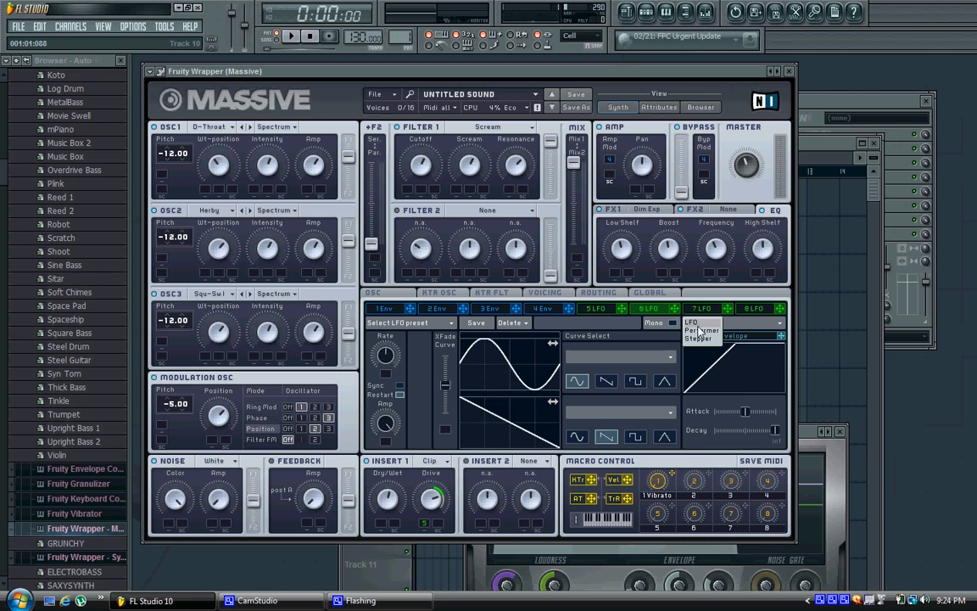
left_click(699, 330)
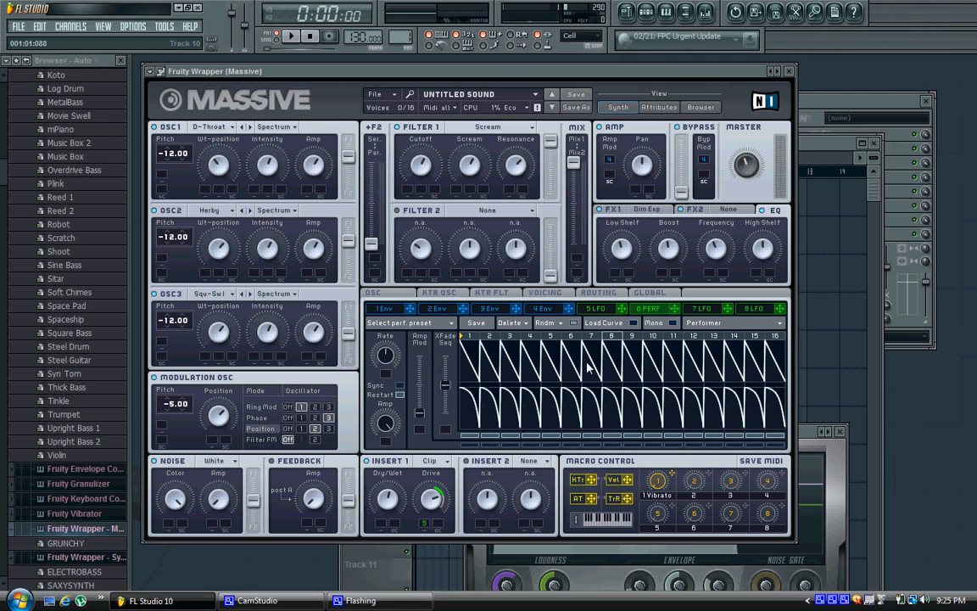
left_click_drag(444, 386, 441, 337)
left_click_drag(421, 412, 418, 344)
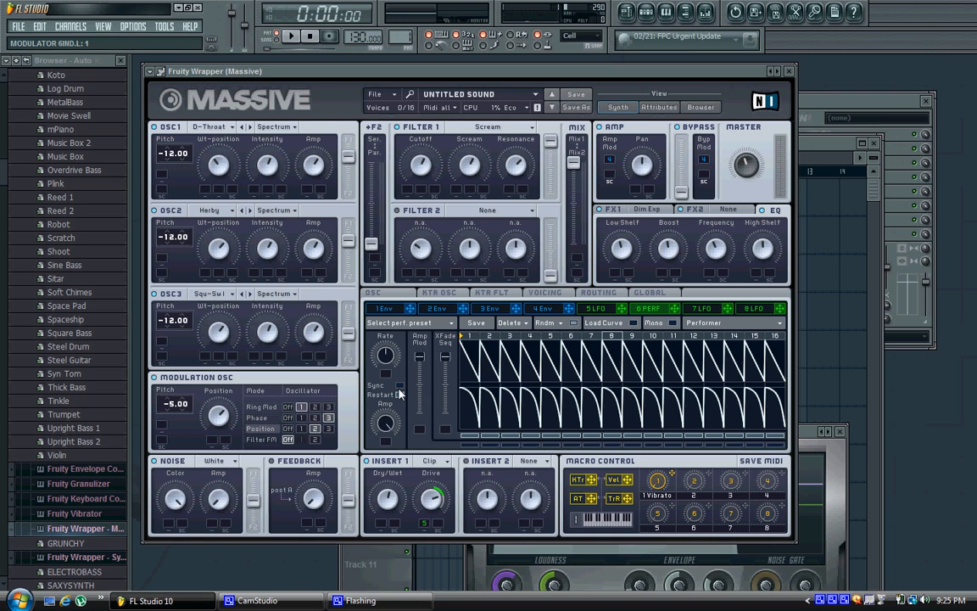
left_click(400, 386)
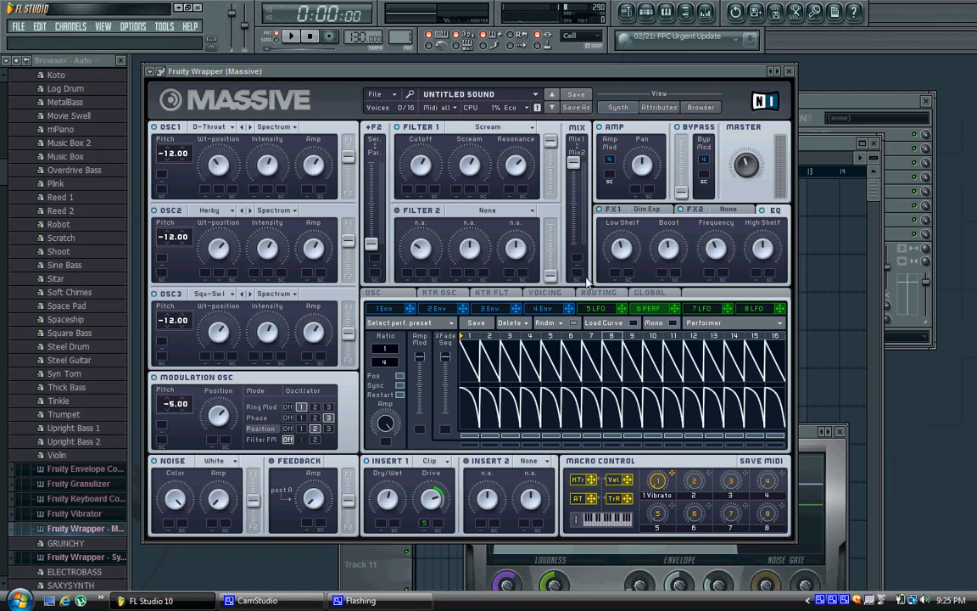
Assign performer 6 to modulate Filter 1's cutoff and set its ratio to 1/8.
left_click_drag(677, 315, 410, 195)
left_click_drag(409, 199, 408, 210)
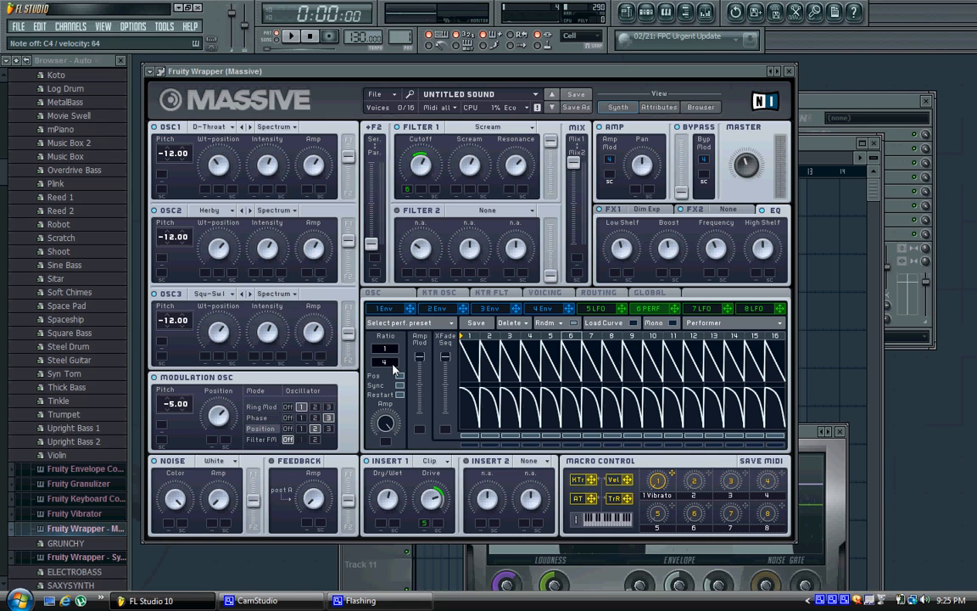
left_click_drag(393, 364, 392, 363)
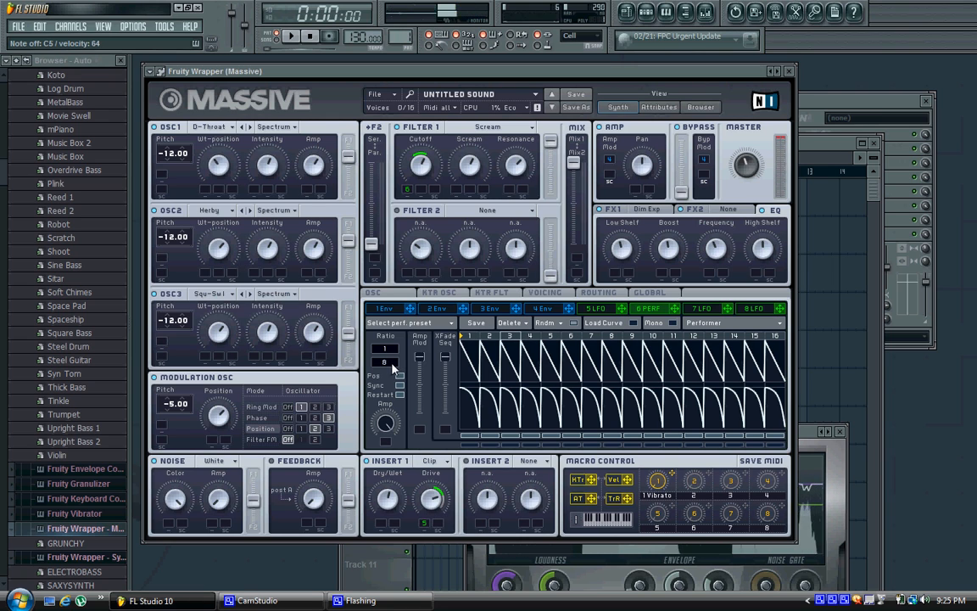
Load triangle curves into steps 1, 3, 9 and 11 of performer 6's upper row, and repeating saw curves into steps 2 and 10.
left_click(610, 327)
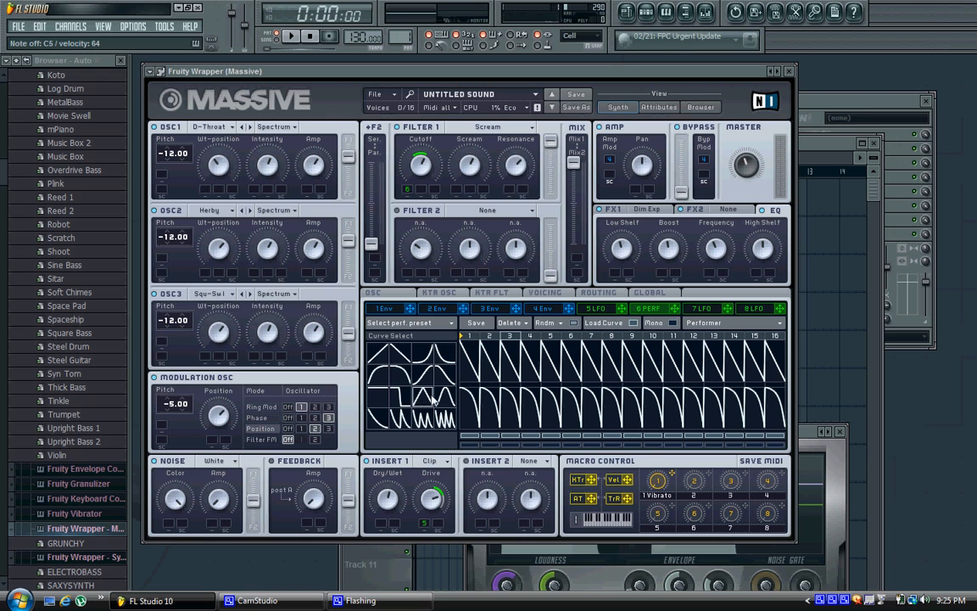
left_click_drag(401, 422, 485, 363)
left_click_drag(425, 397, 507, 364)
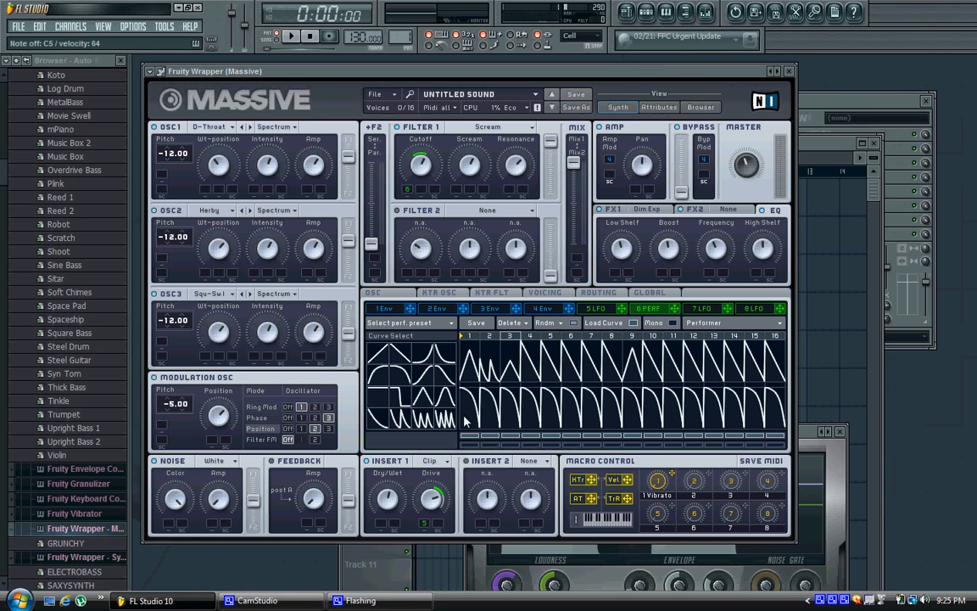
left_click_drag(393, 363, 652, 365)
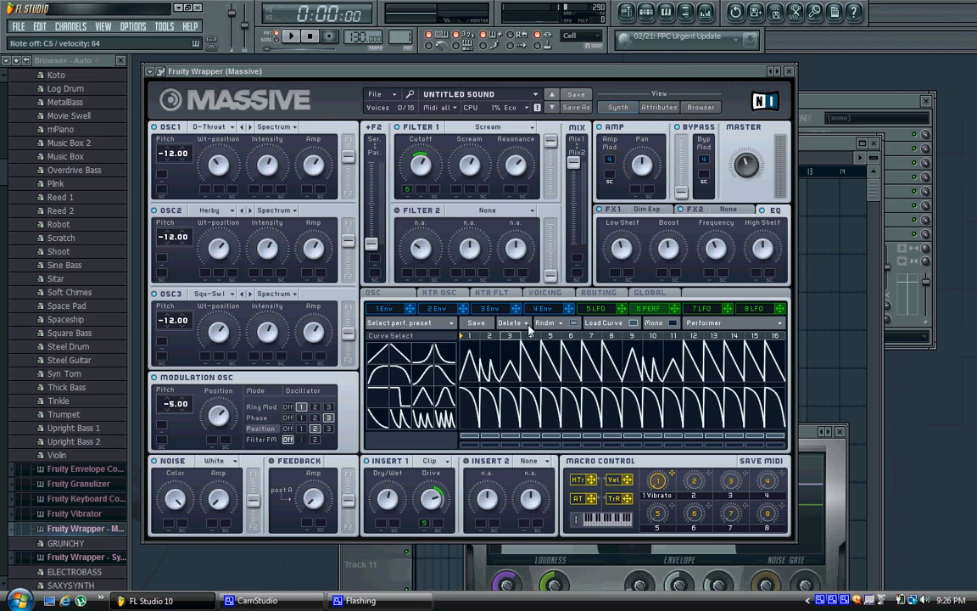
left_click(618, 325)
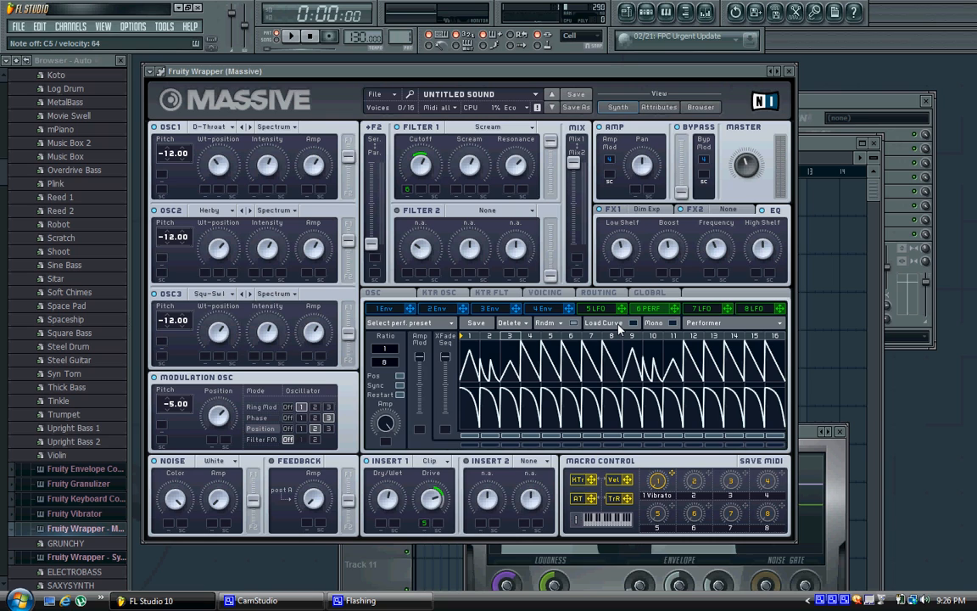
Audition the edited performer pattern with a note and set its ratio to 1/4.
left_click(400, 386)
key("z")
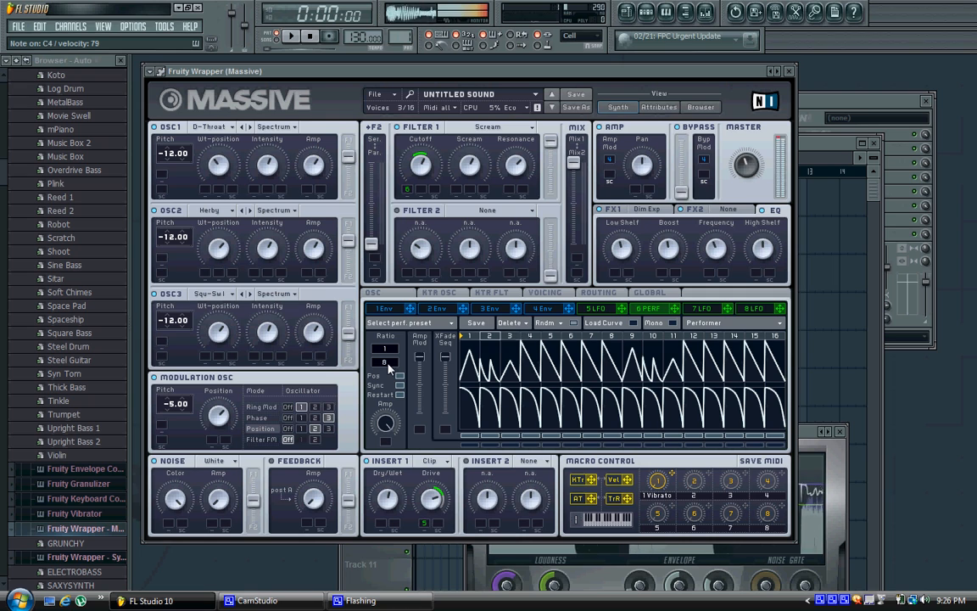
left_click_drag(389, 367, 390, 371)
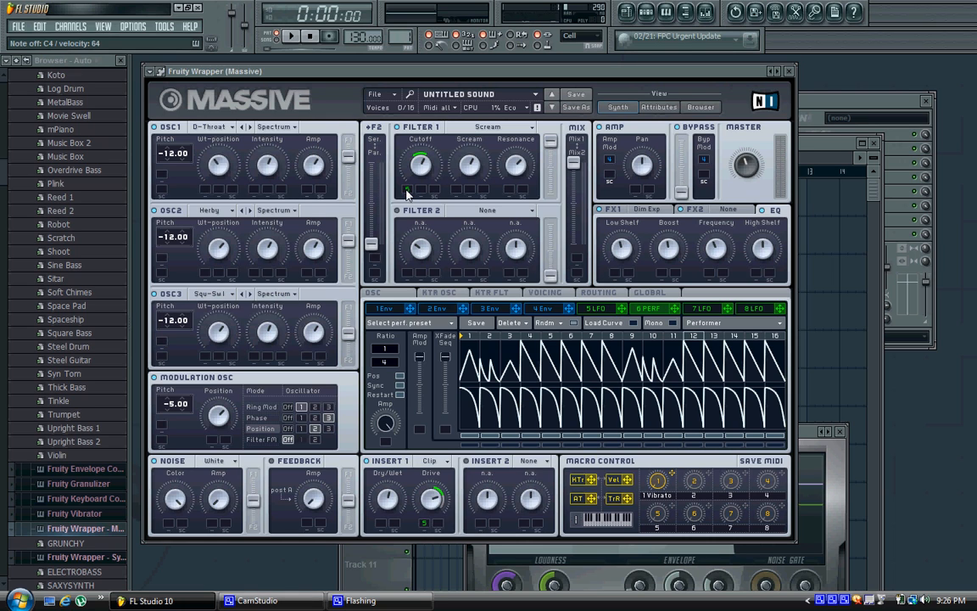
Replace performer 6 with 5 LFO on Filter 1's cutoff, and assign performer 6 to Insert 1's Dry/Wet.
right_click(408, 193)
left_click_drag(677, 313, 378, 524)
left_click_drag(621, 313, 410, 192)
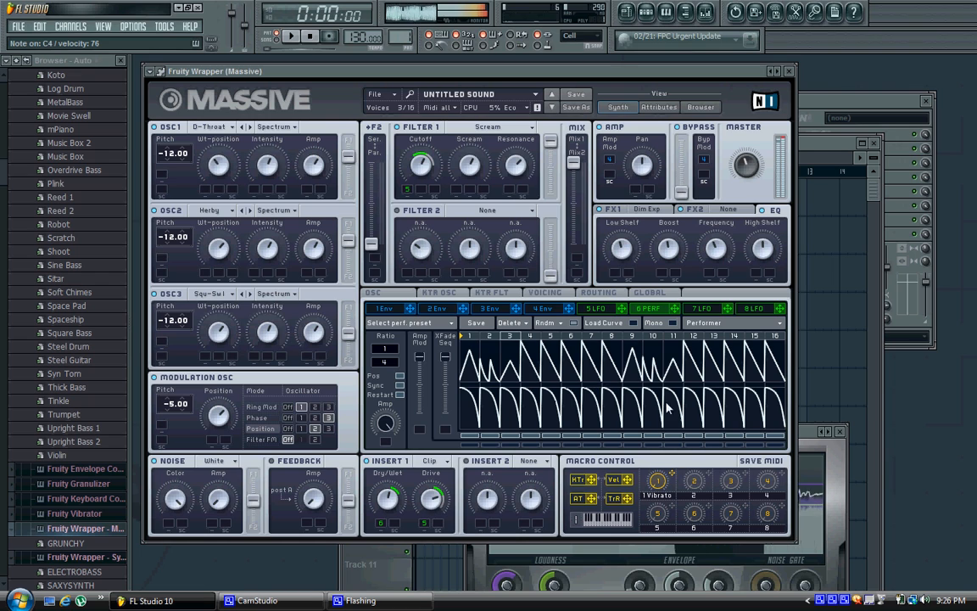
Test the Vibrato macro's effect while playing the patch, and set the master volume to about 0.39.
left_click(660, 485)
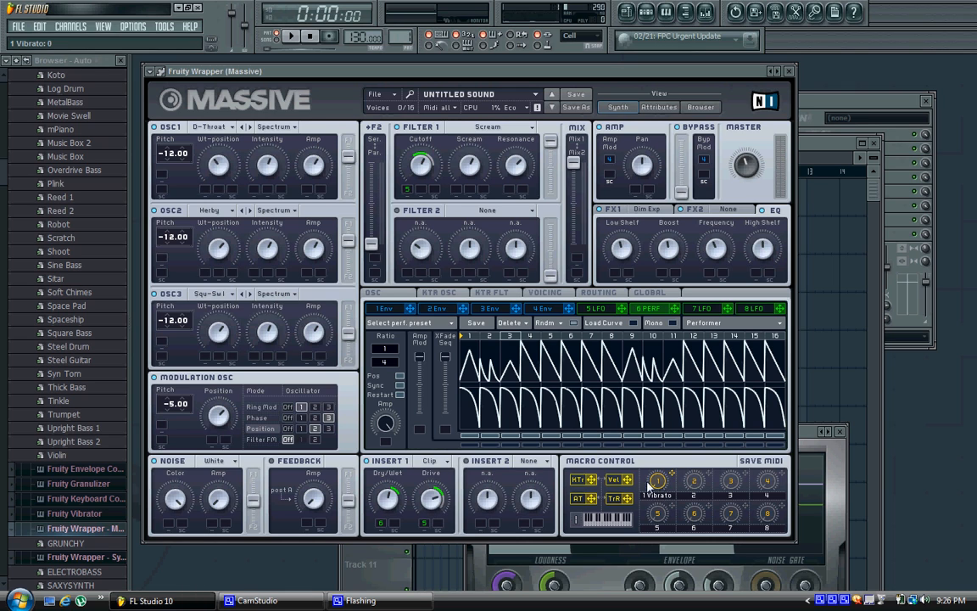
left_click_drag(660, 484, 652, 442)
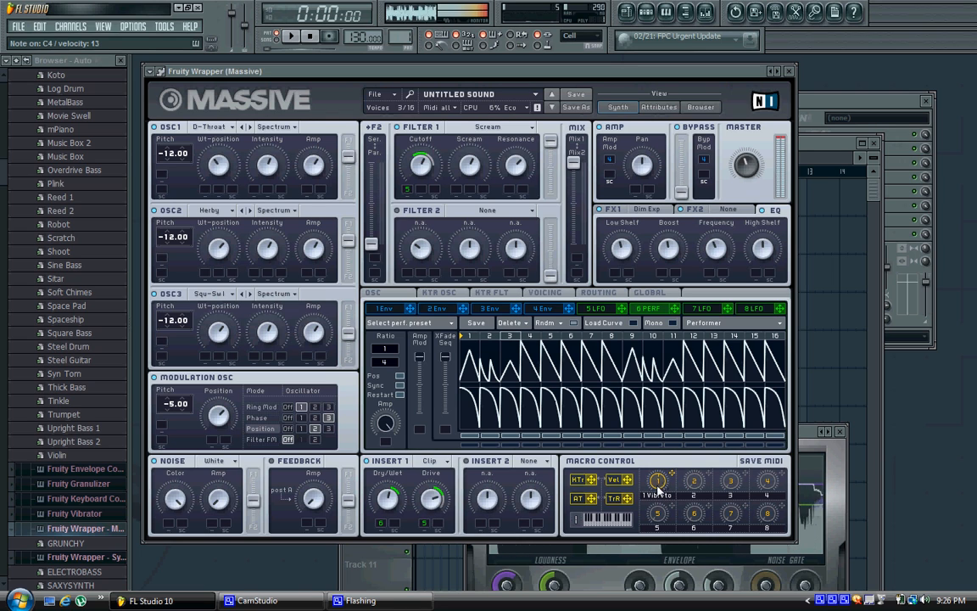
mouse_move(657, 485)
left_mouse_down()
mouse_move(661, 500)
mouse_move(645, 484)
mouse_move(650, 489)
left_mouse_up()
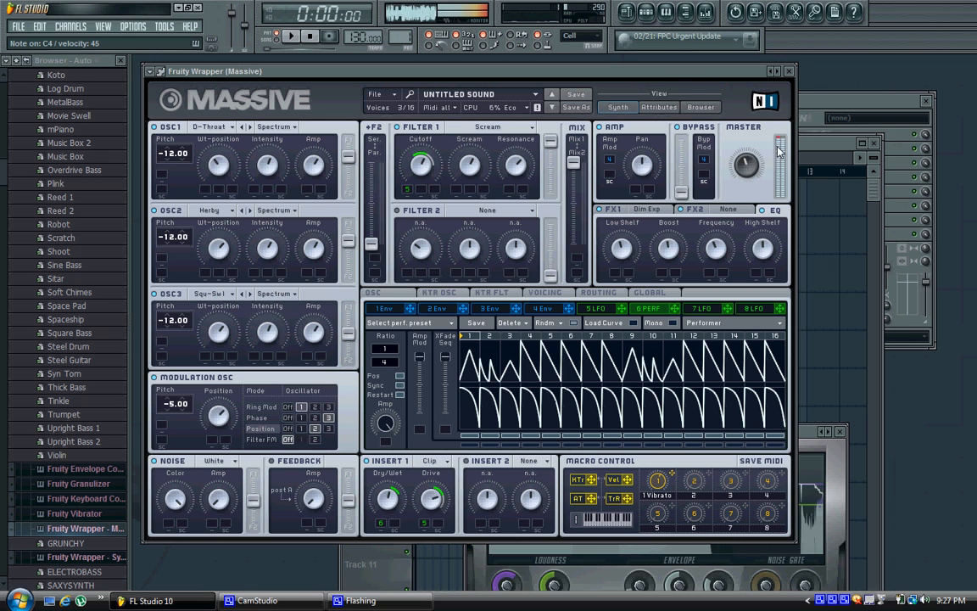
left_click_drag(749, 167, 749, 169)
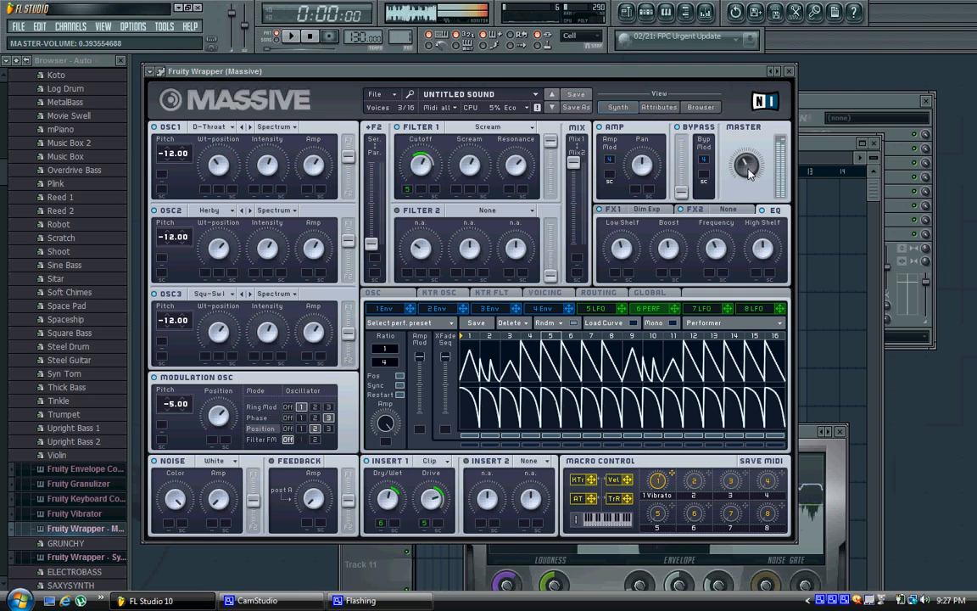